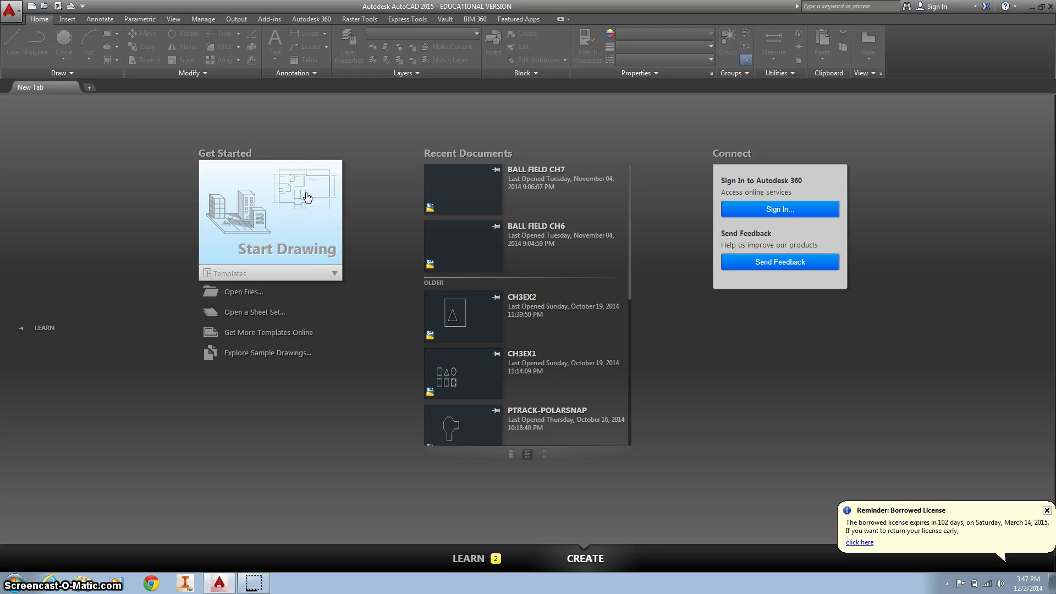
# Start a new drawing and set the model space limits from 0,0 to 8,6
pyautogui.click(306, 196)
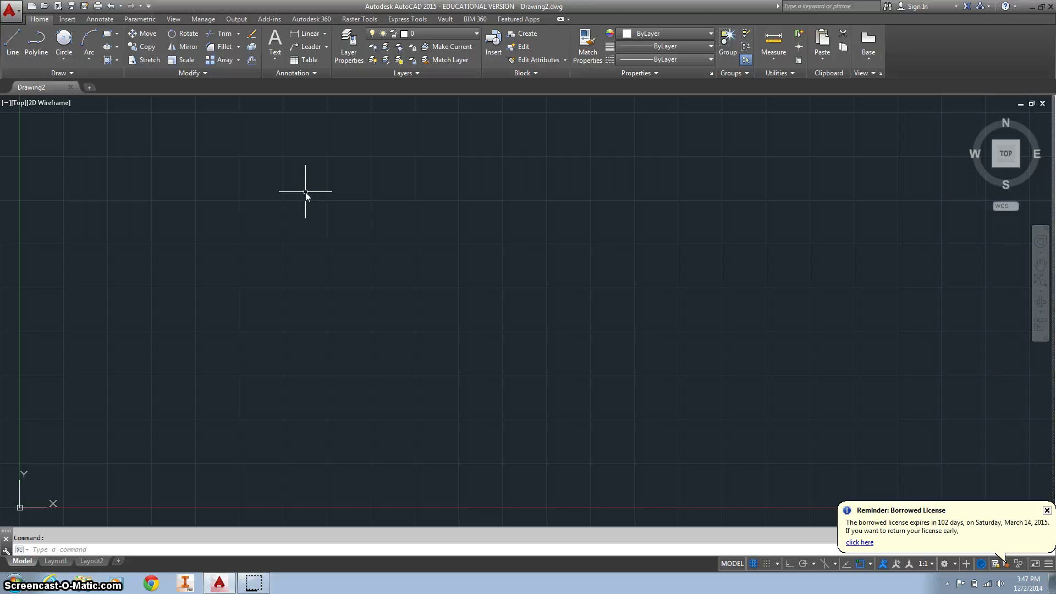
pyautogui.write('limits')
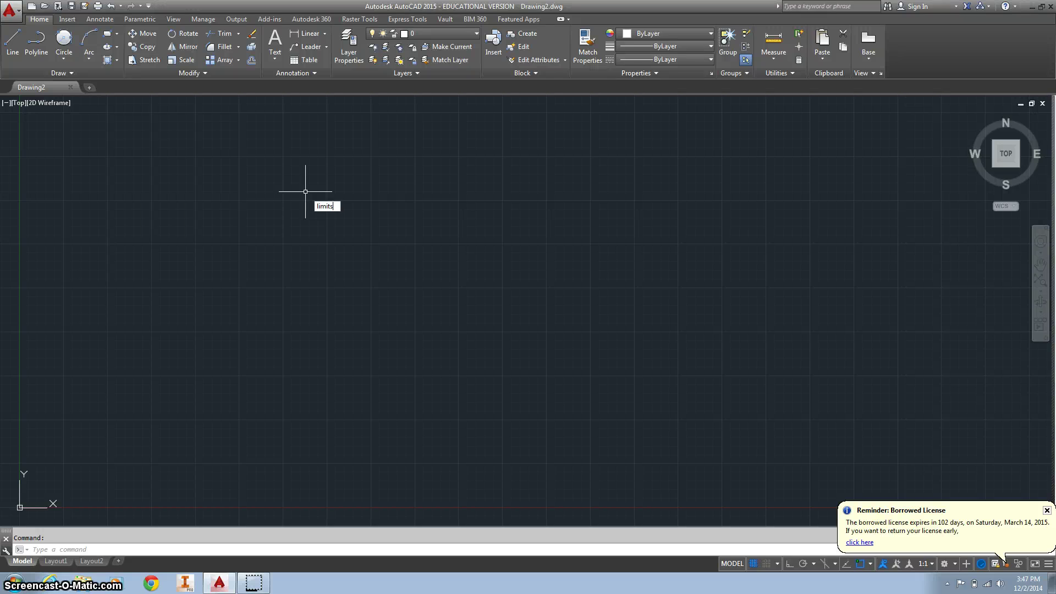
pyautogui.press('Return')
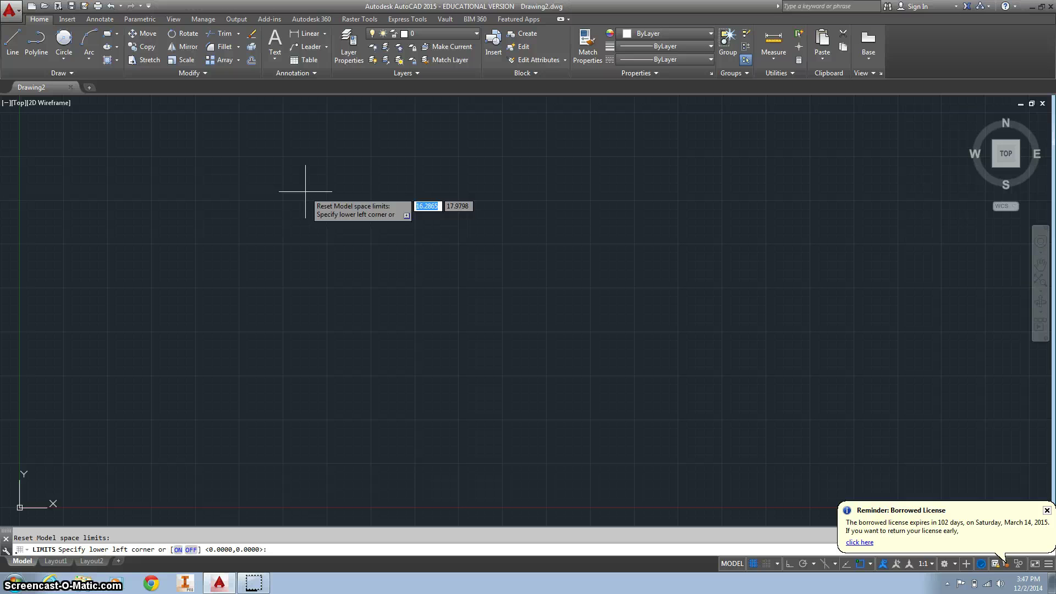
pyautogui.write('0')
pyautogui.press('Tab')
pyautogui.write('0')
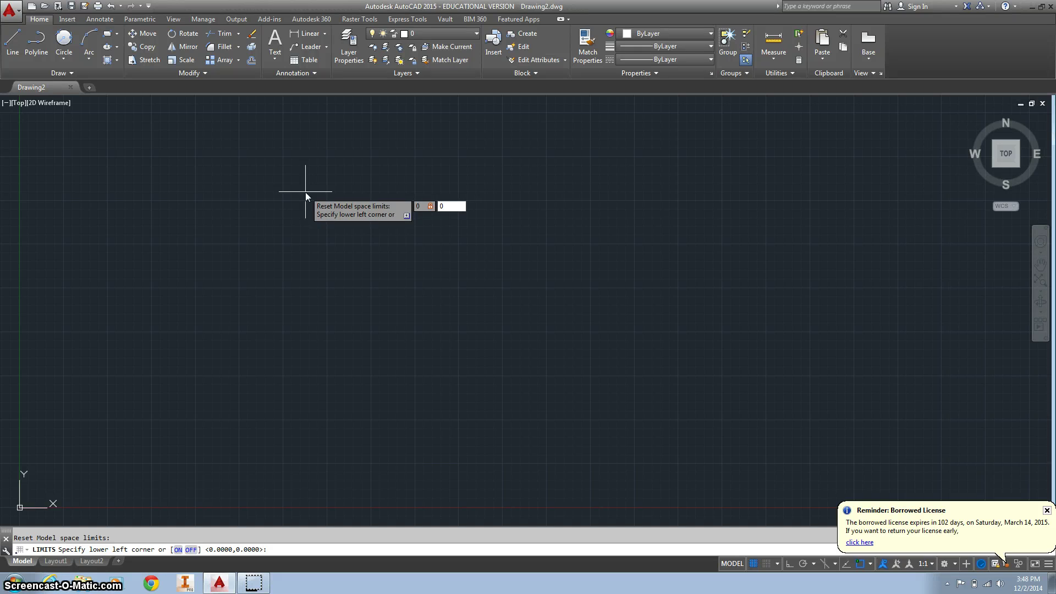
pyautogui.press('Return')
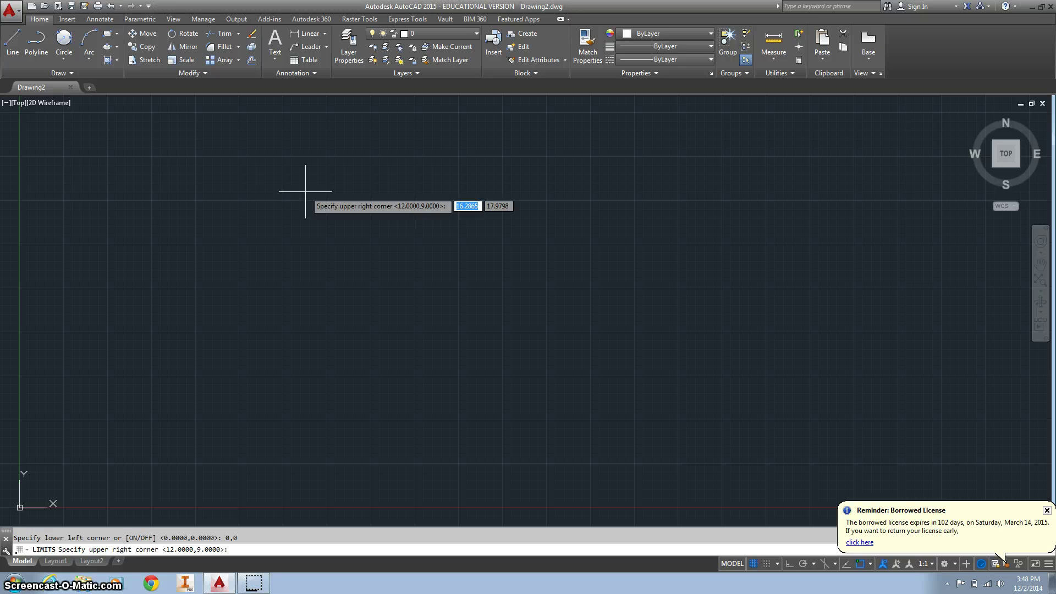
pyautogui.write('8')
pyautogui.press('Tab')
pyautogui.write('6')
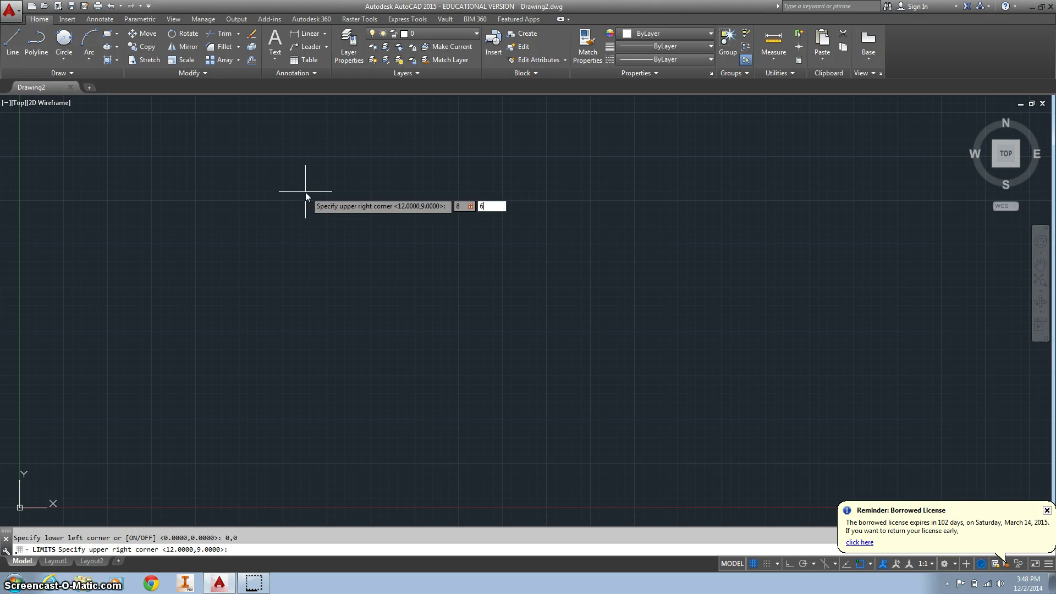
pyautogui.press('Return')
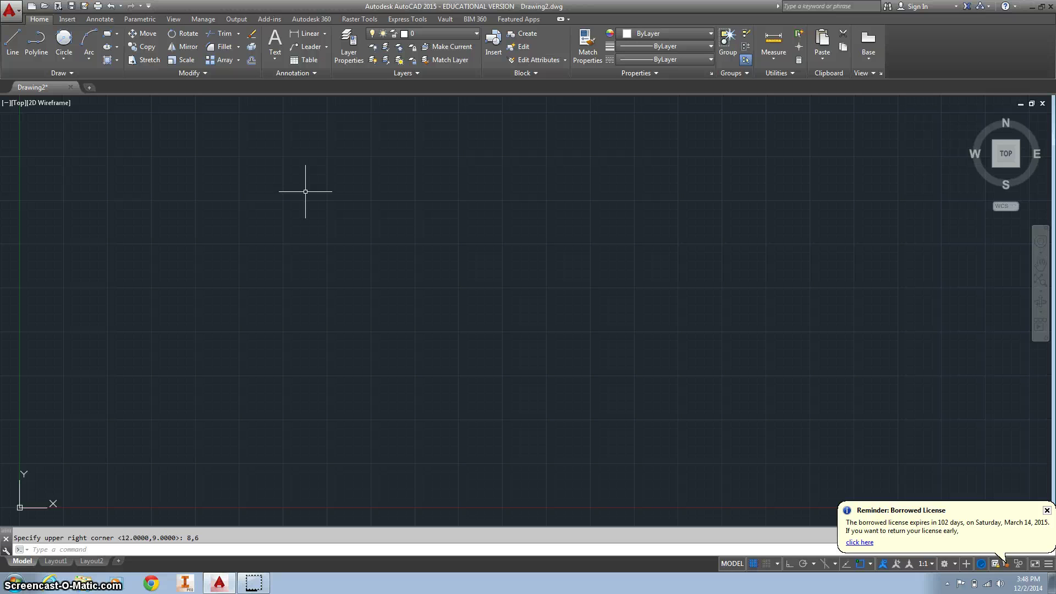
# Draw a circle centred at 1,1 with a radius of 0.5
pyautogui.write('cirlc')
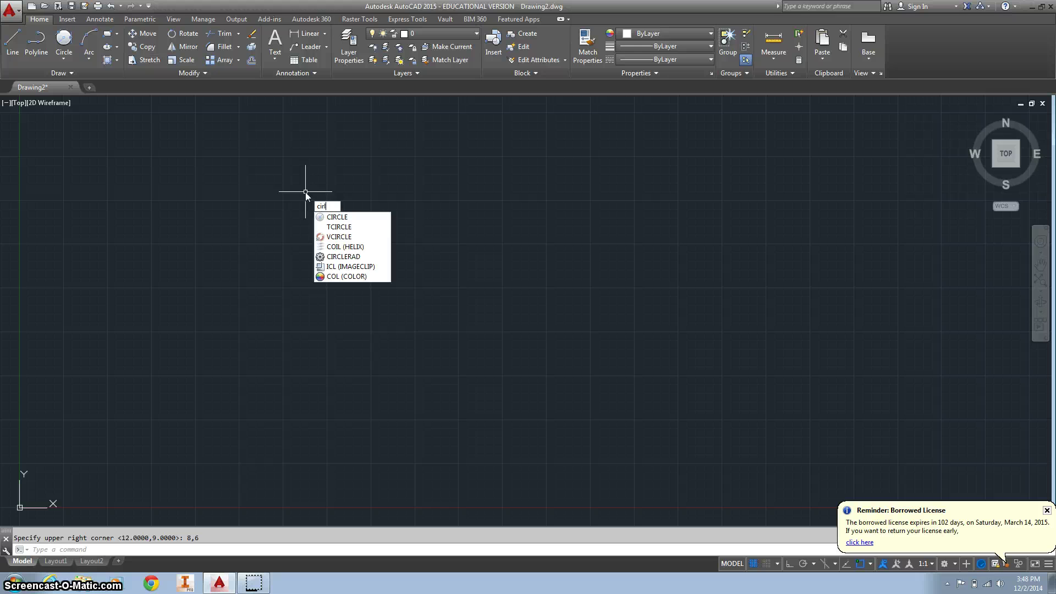
pyautogui.press('Down')
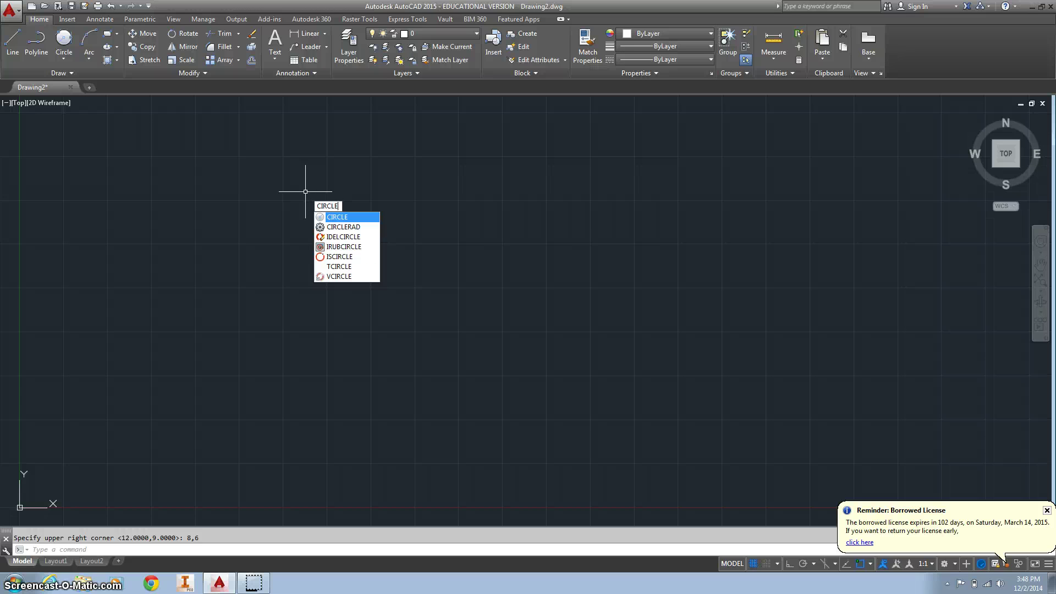
pyautogui.press('Return')
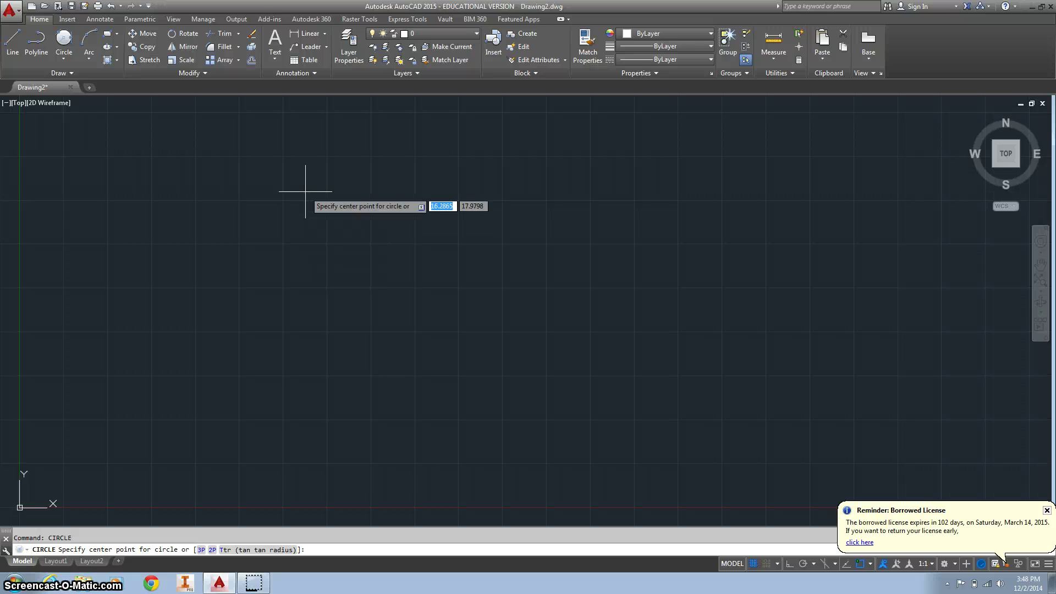
pyautogui.write('1,1')
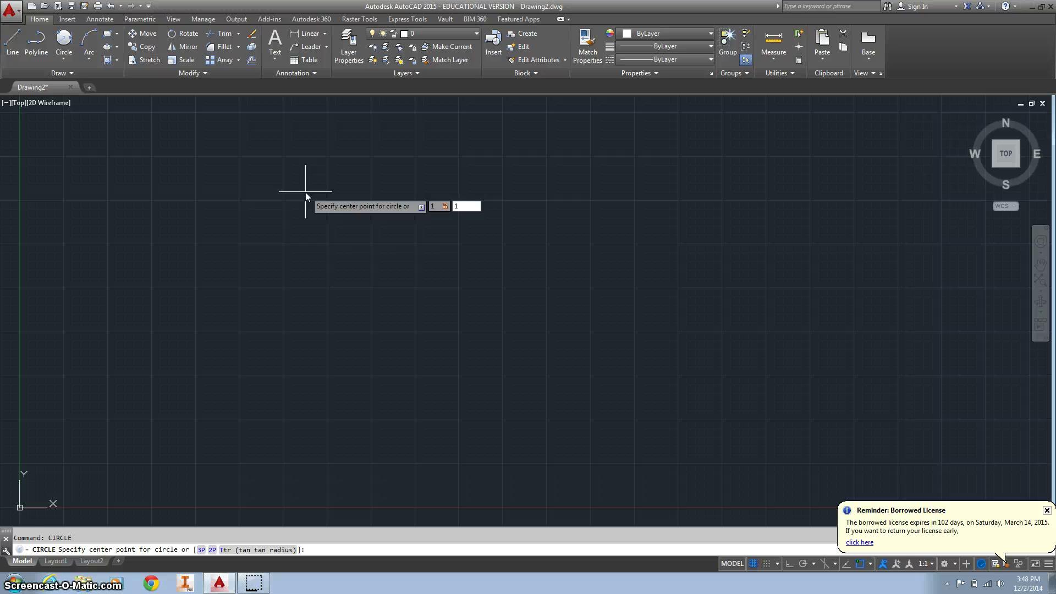
pyautogui.press('Return')
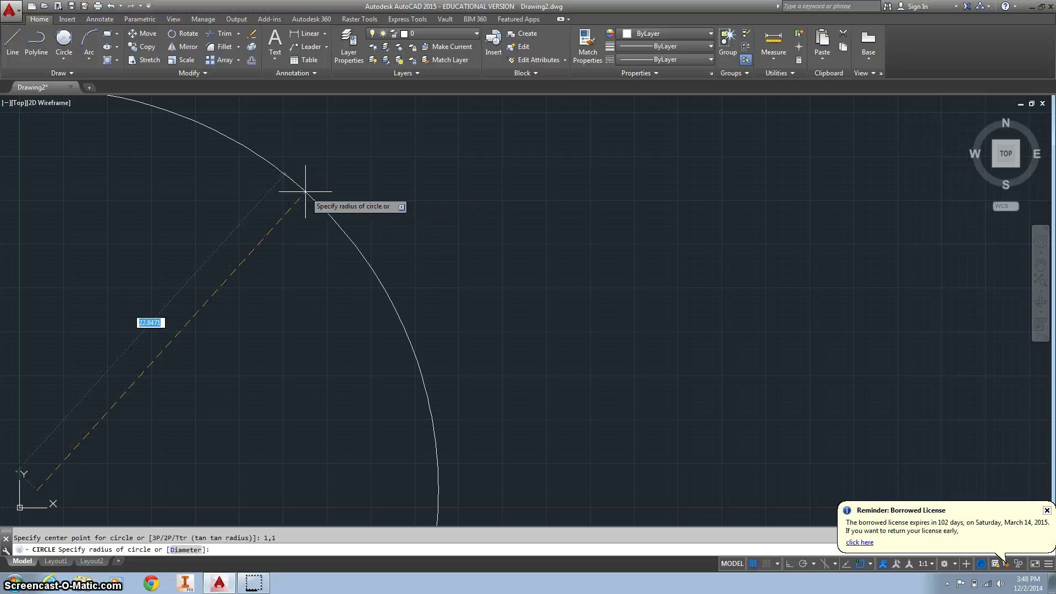
pyautogui.write('.5')
pyautogui.press('Return')
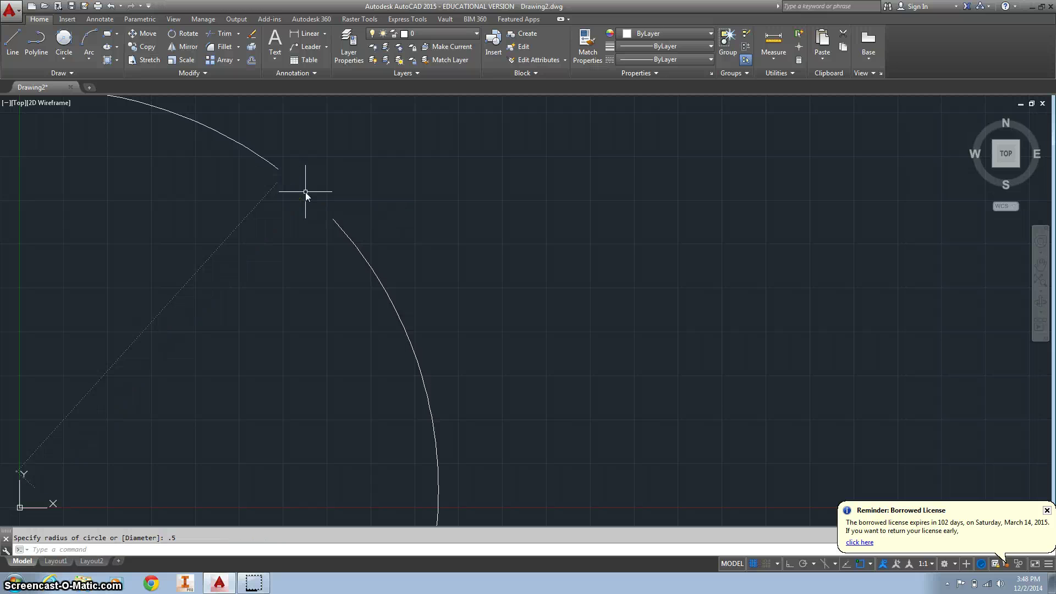
pyautogui.moveTo(210, 290); pyautogui.dragTo(189, 312, button='middle')
pyautogui.middleClick(189, 312)
pyautogui.middleClick(188, 312)
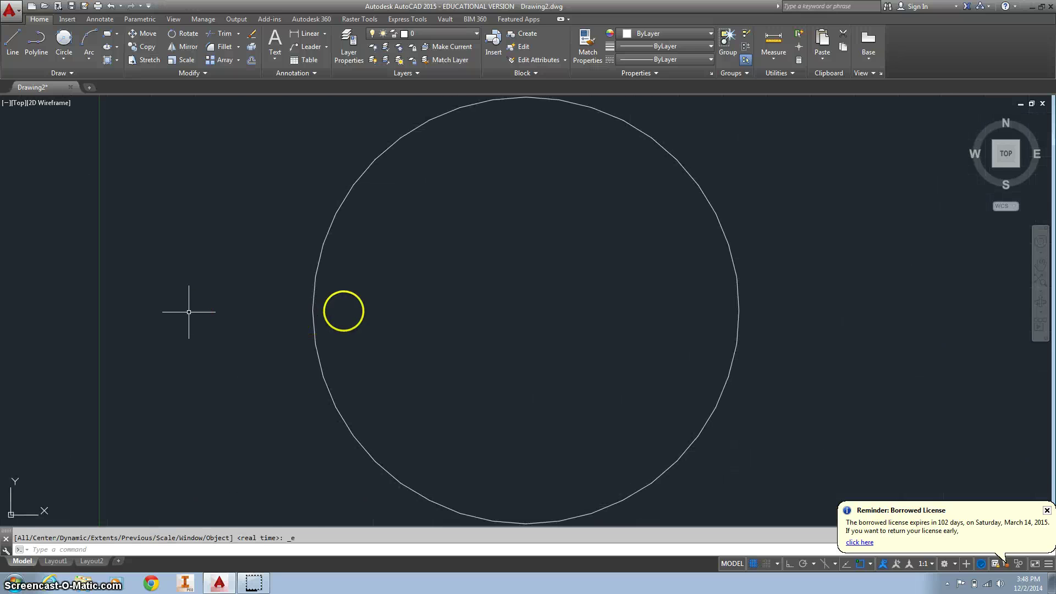
pyautogui.scroll(2, 315, 292)
pyautogui.scroll(-6, 314, 292)
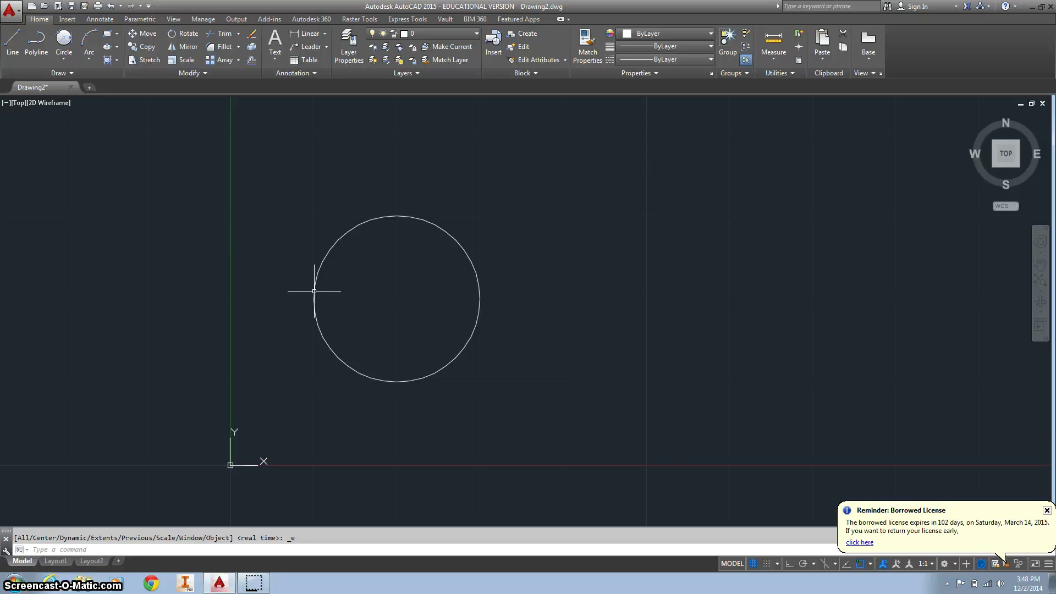
# Draw a concentric inner circle centred at 1,1 with a radius of 0.25
pyautogui.write('circle')
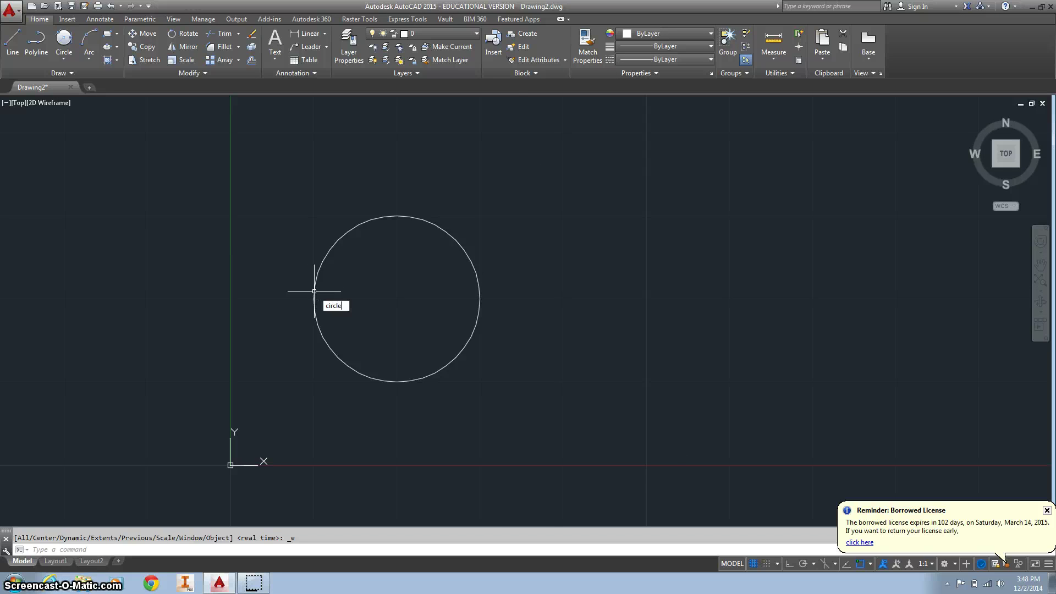
pyautogui.press('Return')
pyautogui.scroll(4, 314, 291)
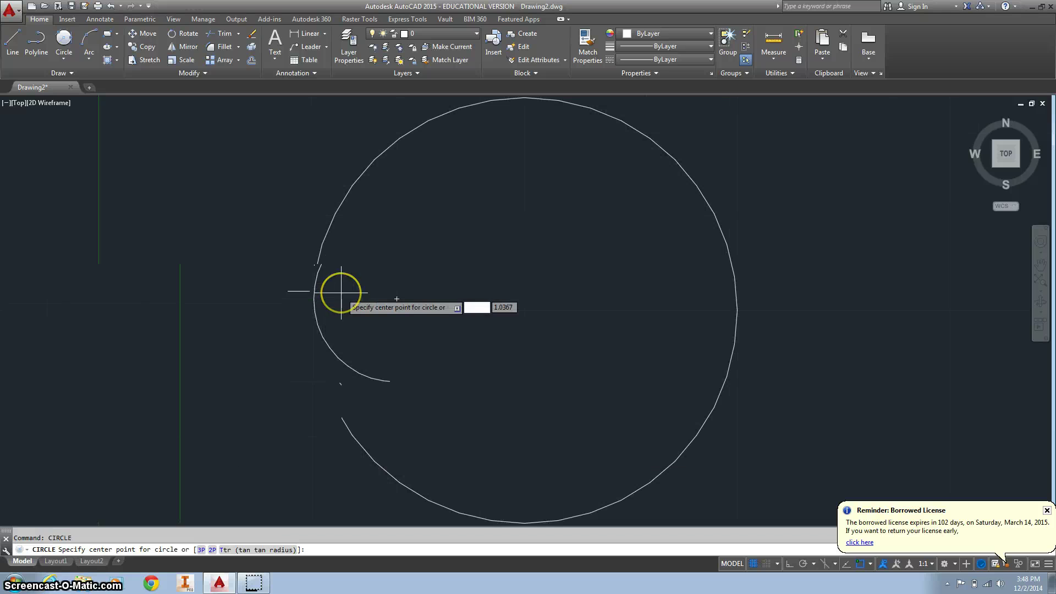
pyautogui.write('1')
pyautogui.press('Tab')
pyautogui.scroll(-4, 341, 292)
pyautogui.write('1')
pyautogui.press('Return')
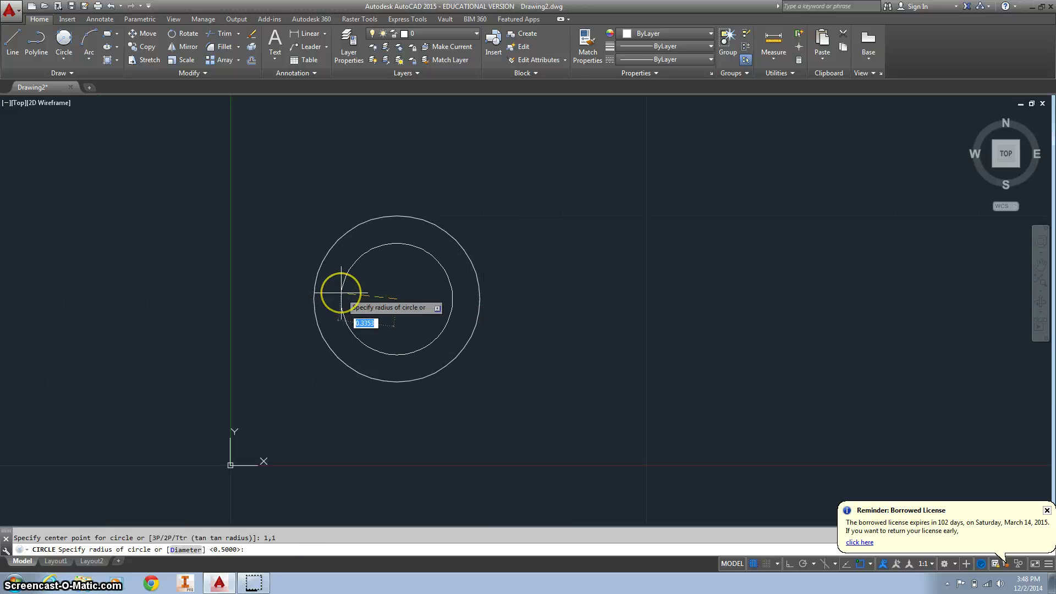
pyautogui.write('.25')
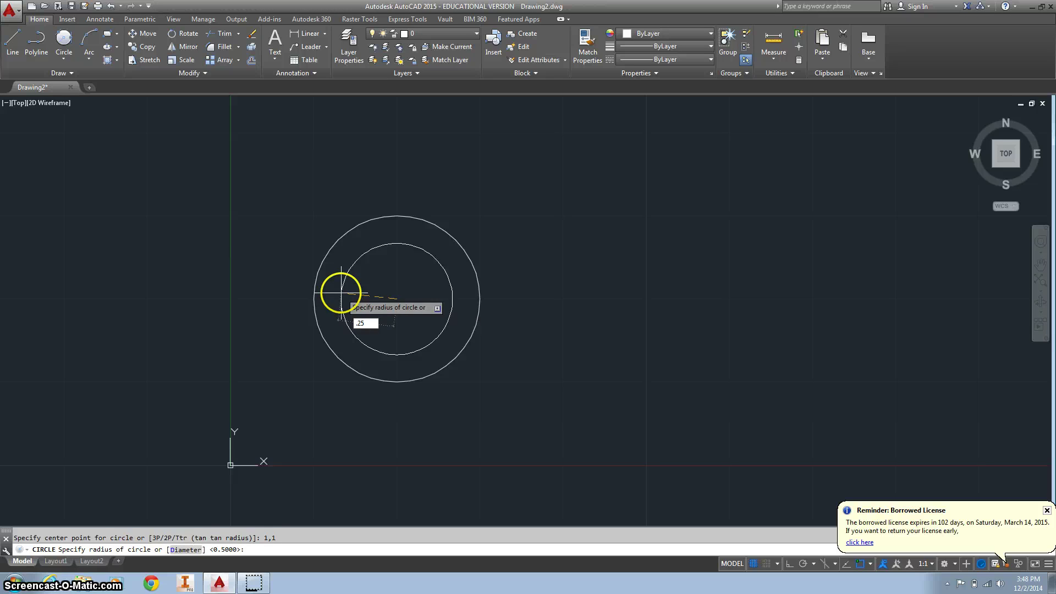
pyautogui.press('Return')
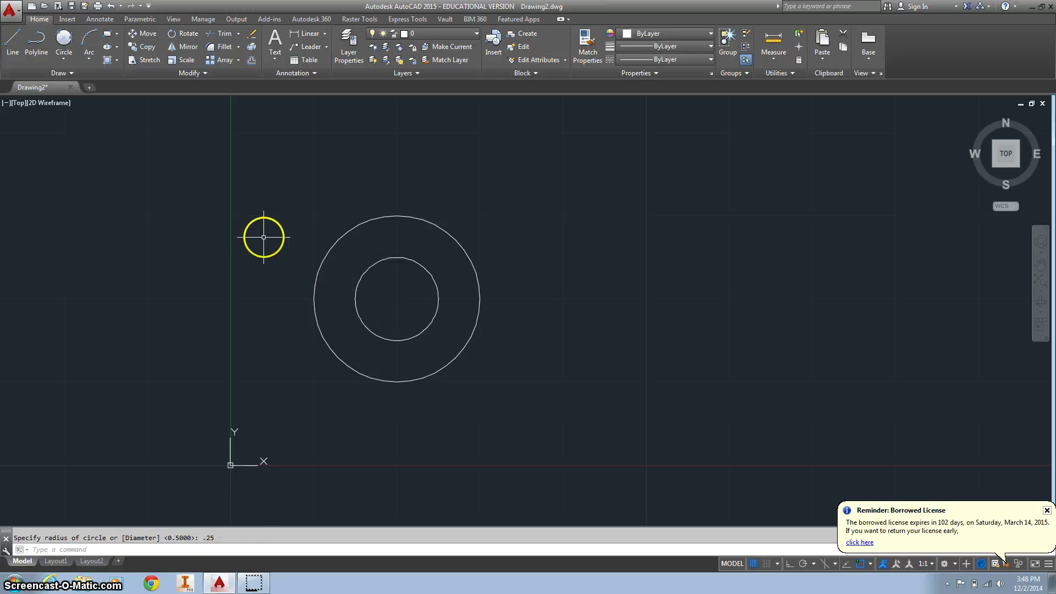
pyautogui.scroll(-2, 264, 237)
pyautogui.scroll(4, 264, 238)
pyautogui.scroll(-3, 346, 163)
pyautogui.scroll(3, 339, 187)
pyautogui.scroll(-3, 333, 221)
pyautogui.scroll(3, 328, 234)
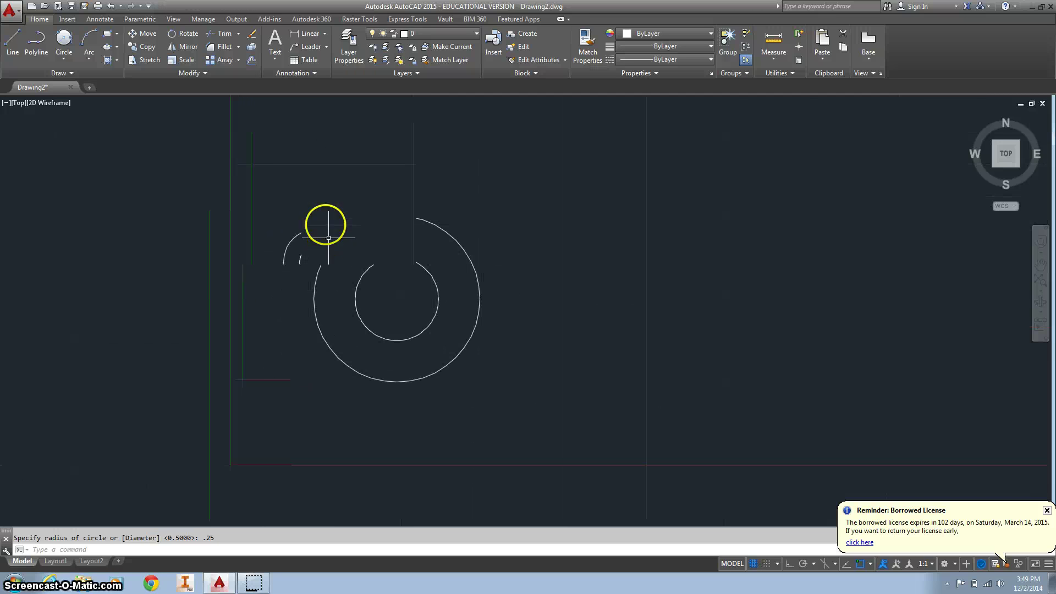
# Copy both concentric circles from their common centre 3 units along positive X with Ortho on
pyautogui.scroll(-4, 284, 177)
pyautogui.write('cop')
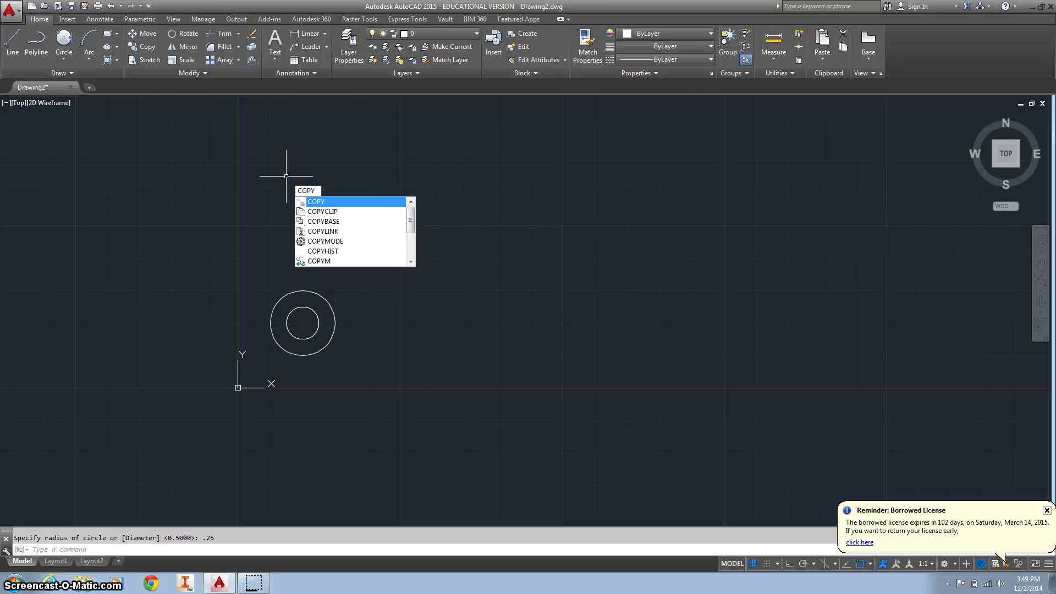
pyautogui.press('Return')
pyautogui.scroll(3, 287, 177)
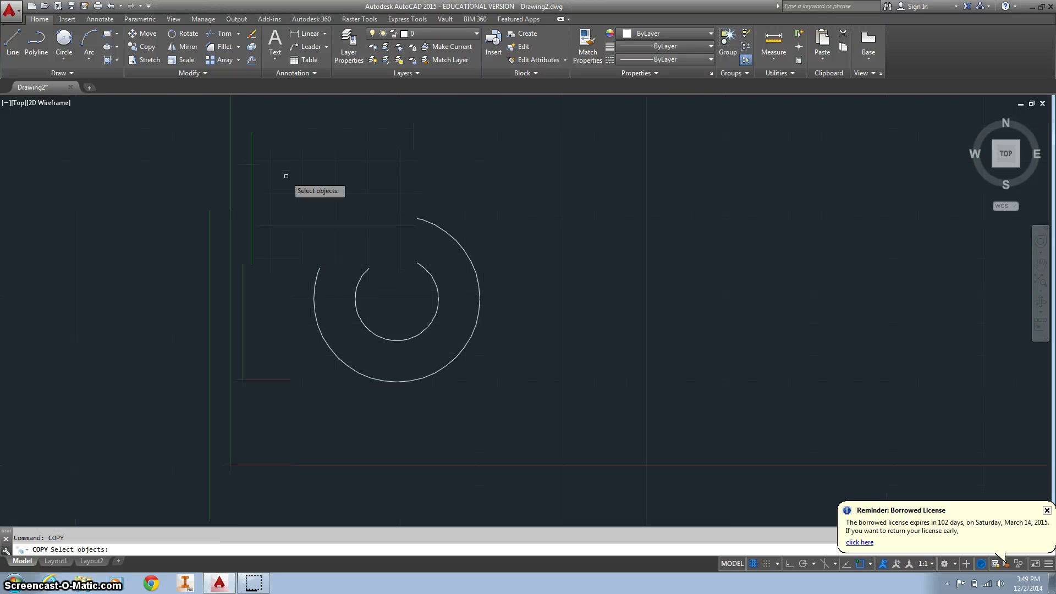
pyautogui.middleClick(340, 253)
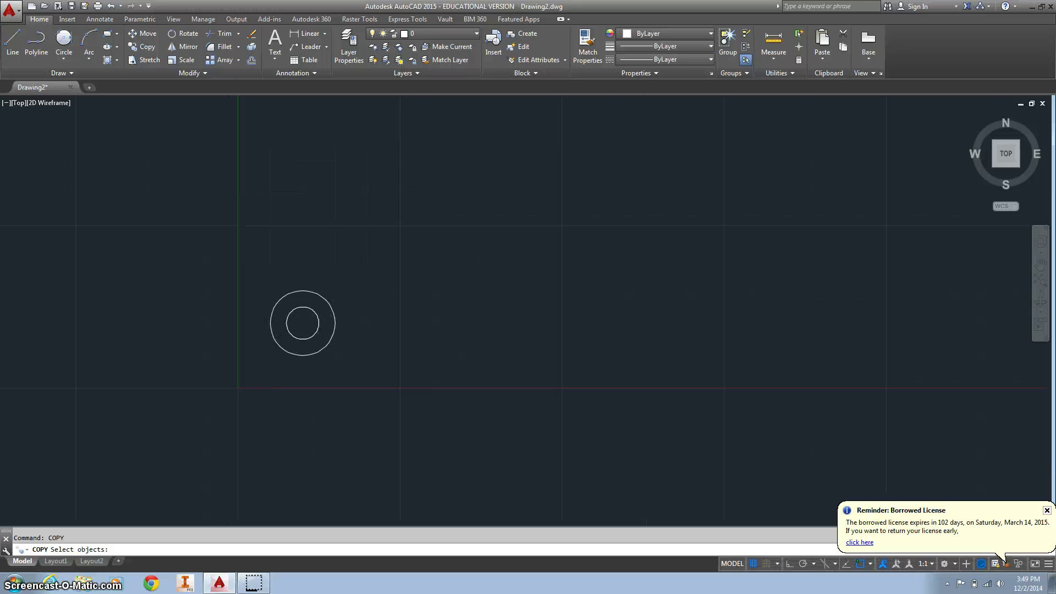
pyautogui.scroll(-6, 353, 292)
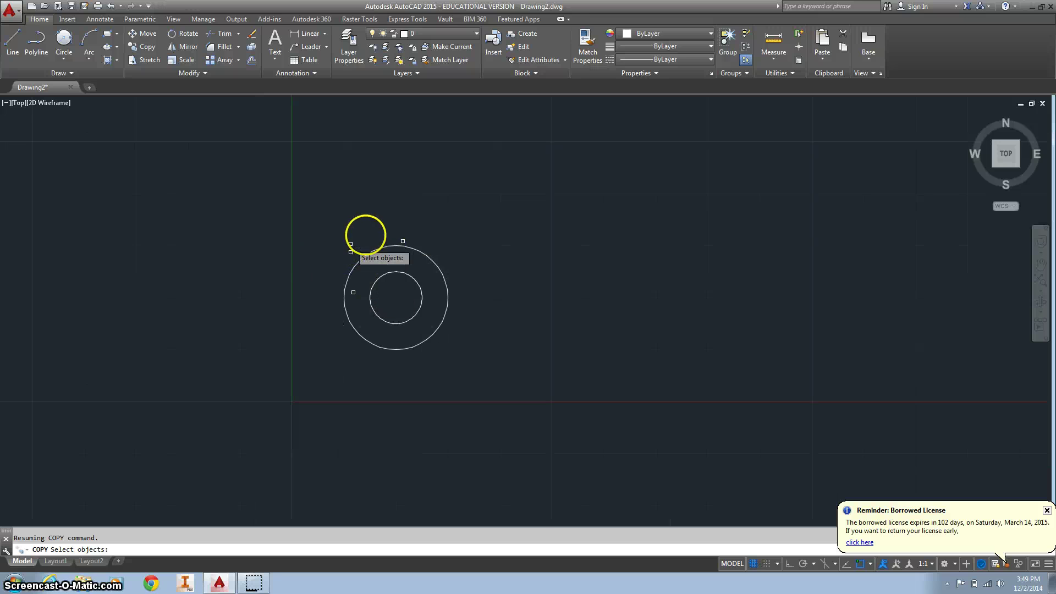
pyautogui.scroll(-2, 372, 242)
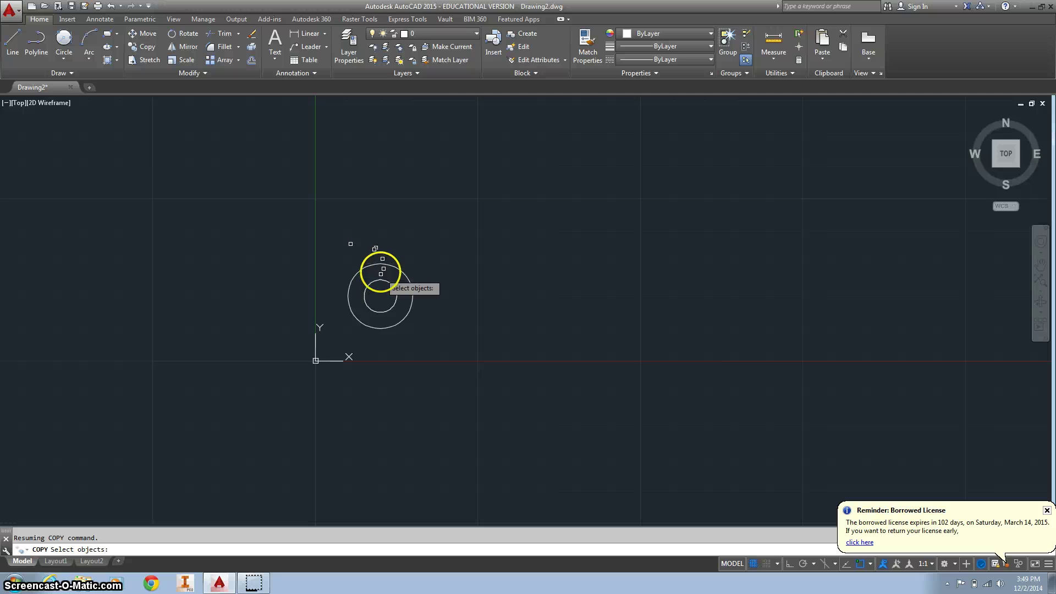
pyautogui.scroll(2, 385, 262)
pyautogui.scroll(-2, 385, 263)
pyautogui.click(385, 265)
pyautogui.click(390, 281)
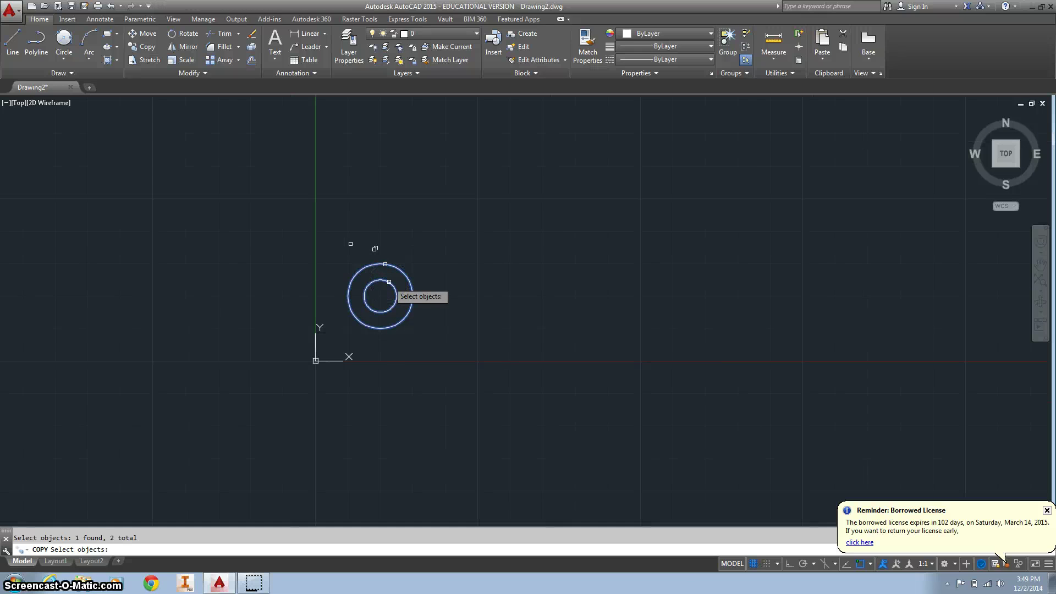
pyautogui.press('Return')
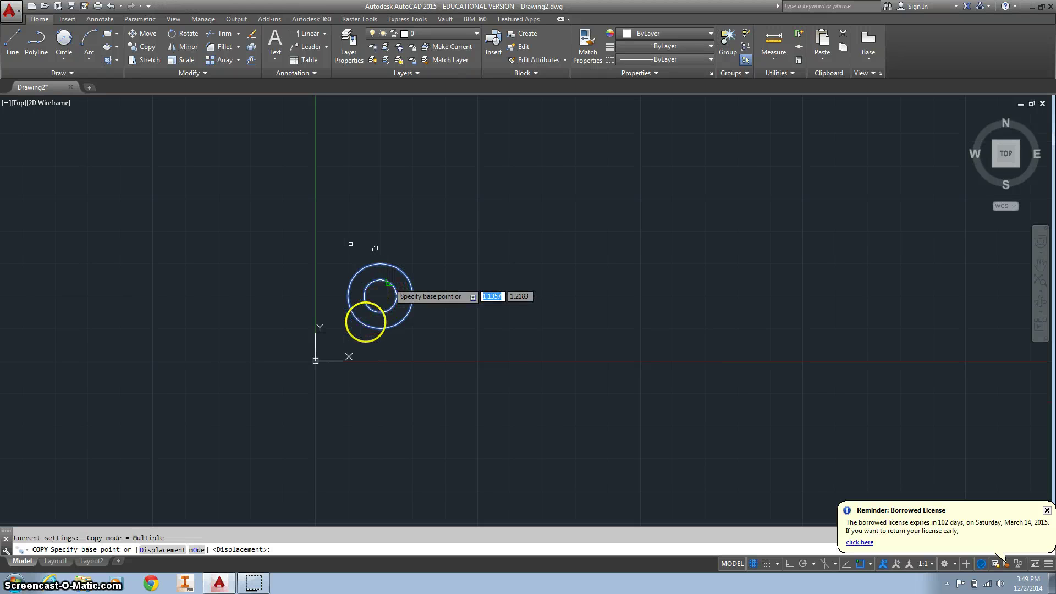
pyautogui.scroll(1, 379, 297)
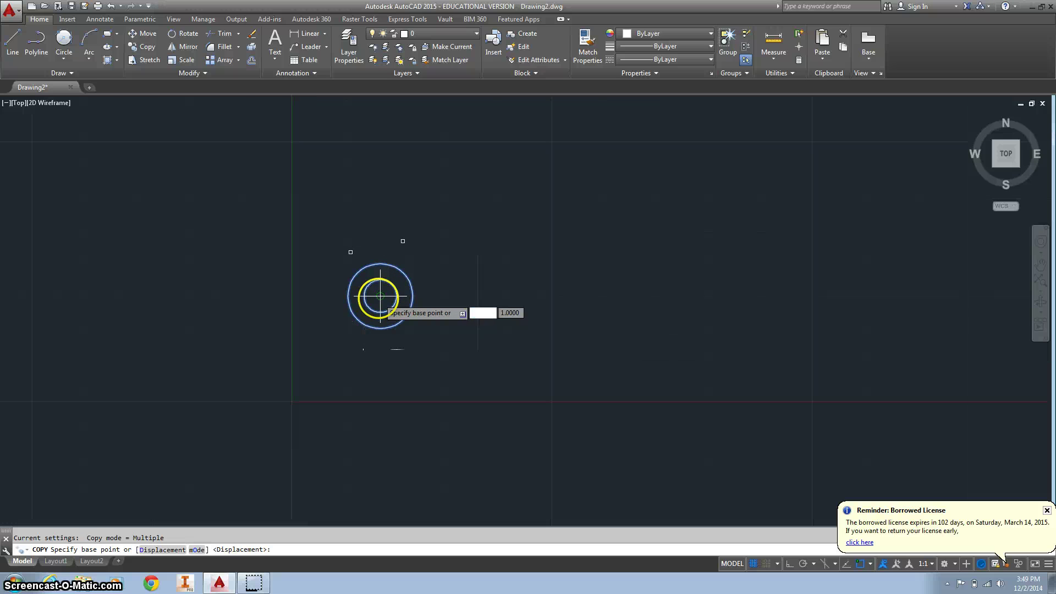
pyautogui.click(379, 296)
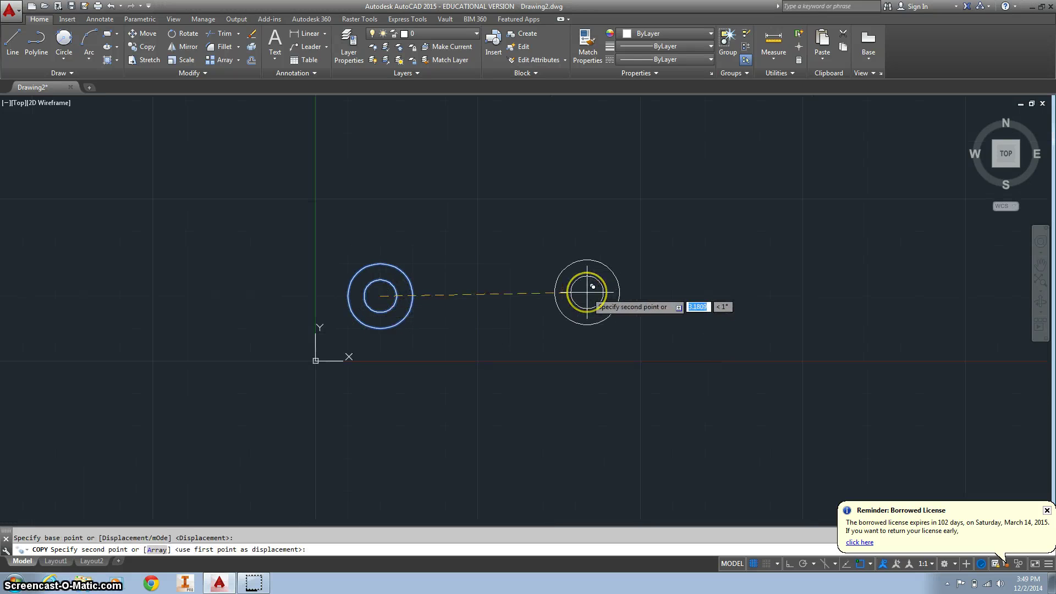
pyautogui.press('F8')
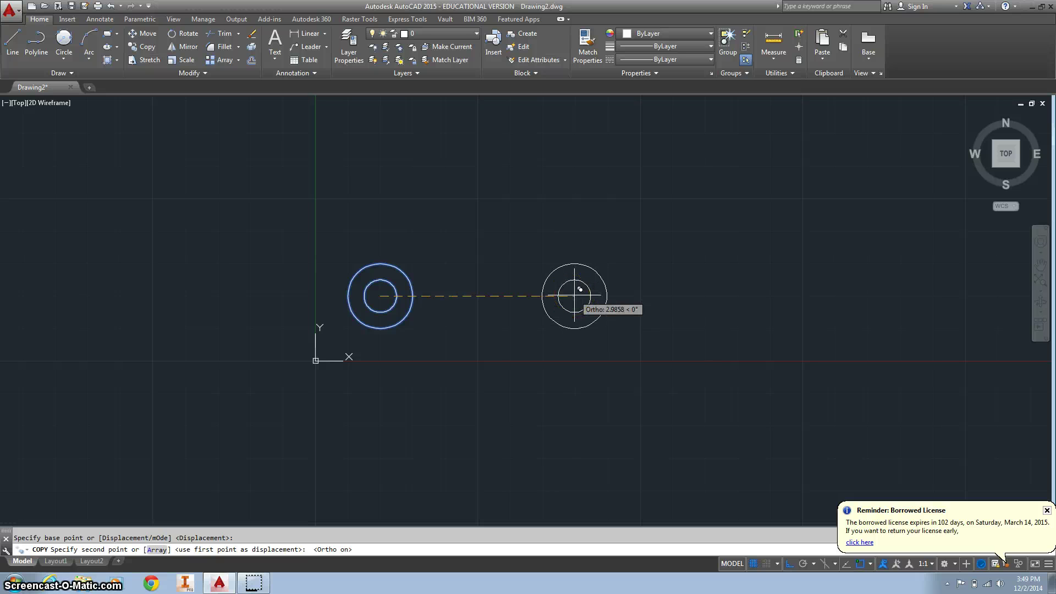
pyautogui.write('3')
pyautogui.press('Return')
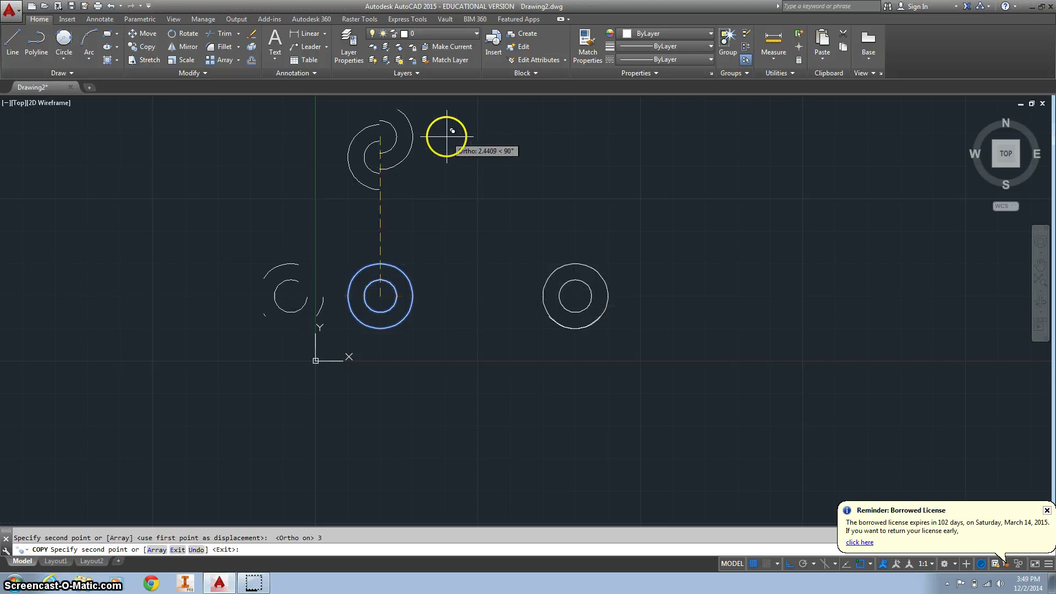
# Place another copy of the circle pair 2 units straight above the original and end the Copy command
pyautogui.write('2')
pyautogui.press('Return')
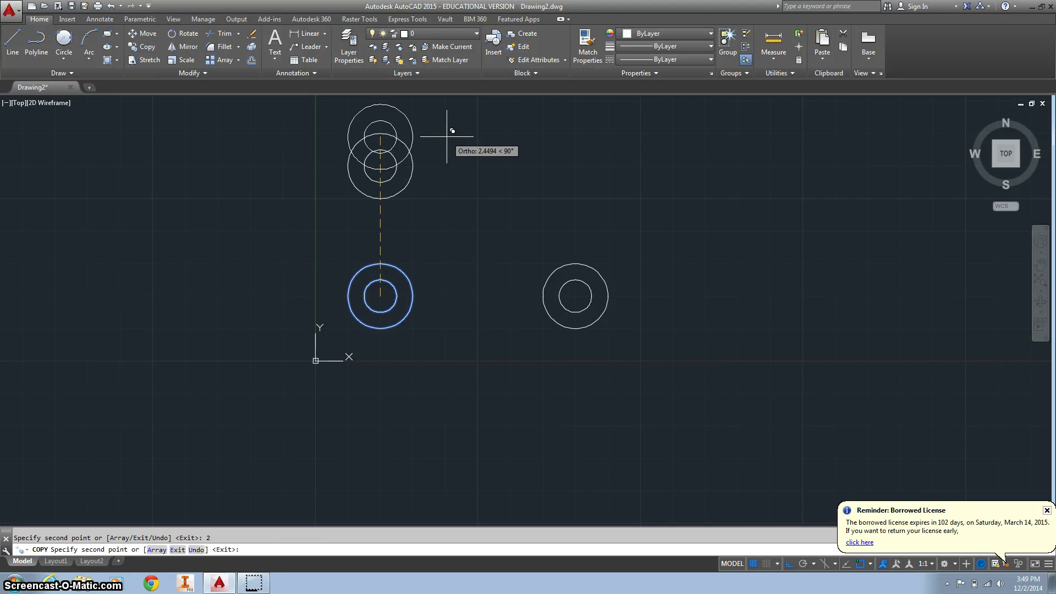
pyautogui.press('Escape')
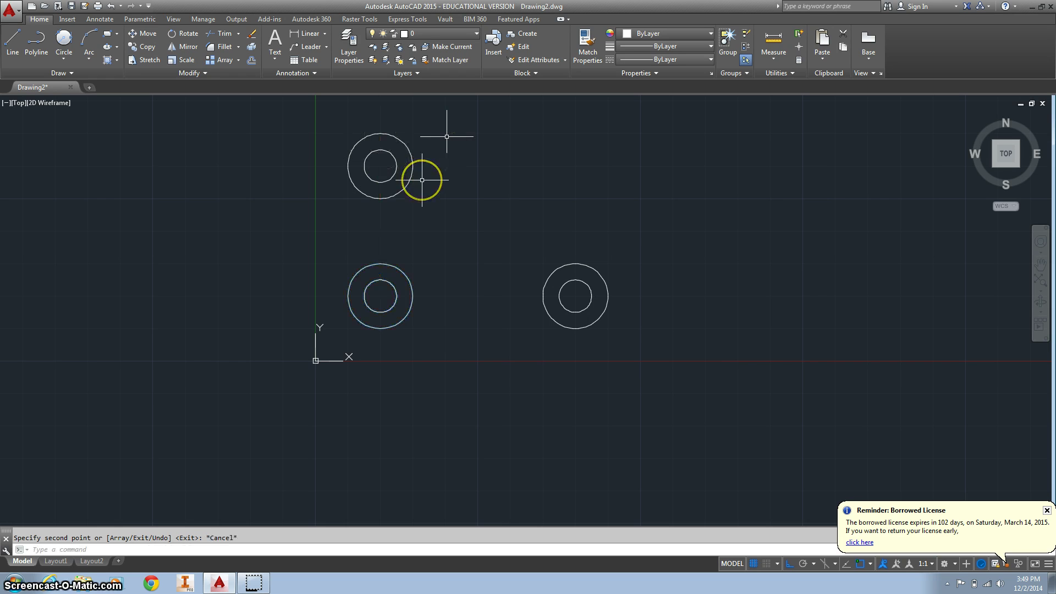
# Copy the upper-left circle pair from its common centre 3 units along positive X, then end the Copy command
pyautogui.write('copy')
pyautogui.press('Return')
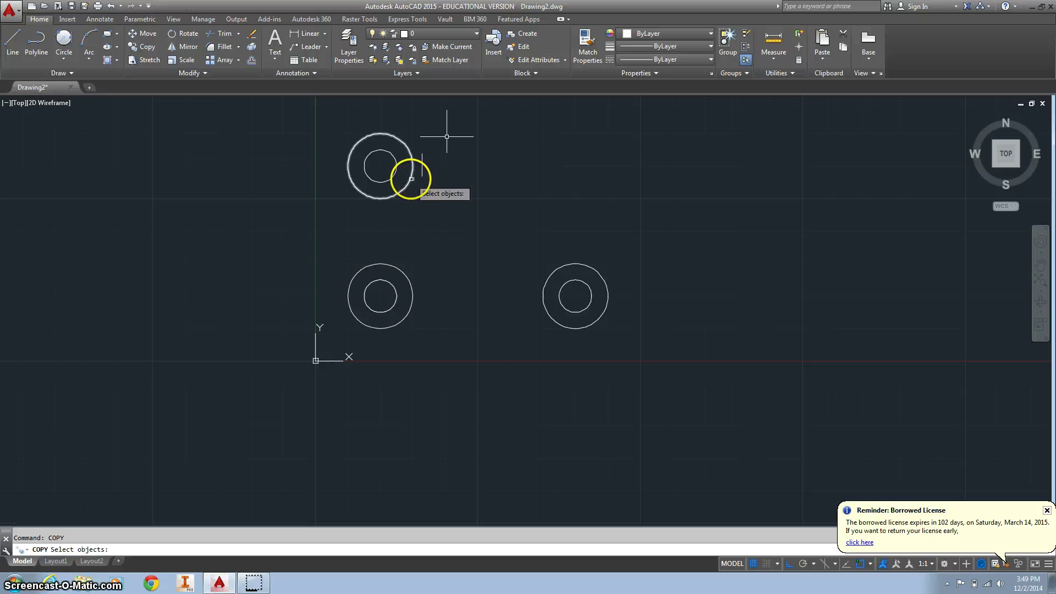
pyautogui.click(412, 179)
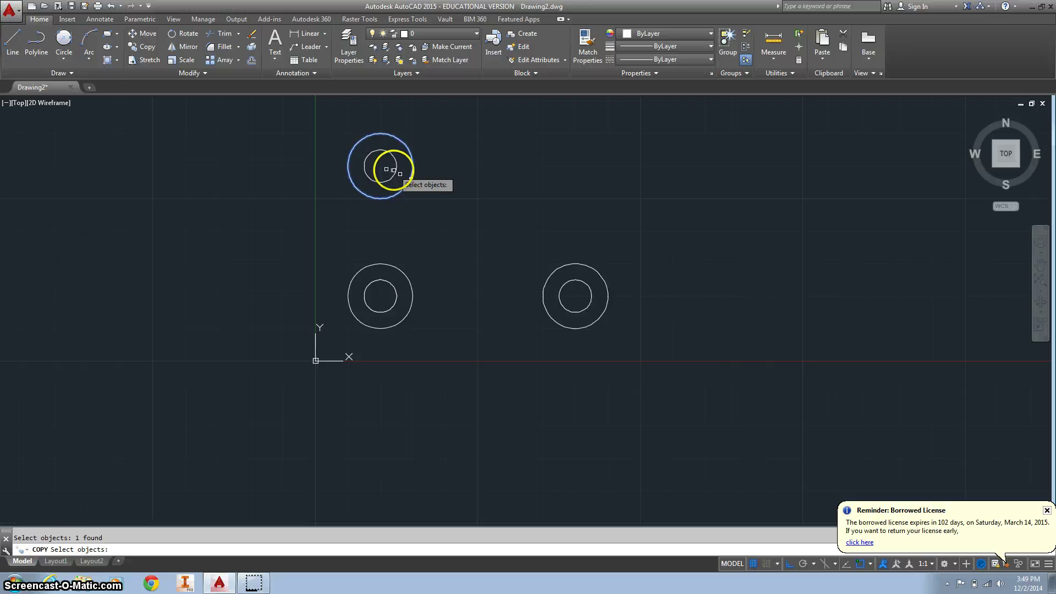
pyautogui.click(392, 169)
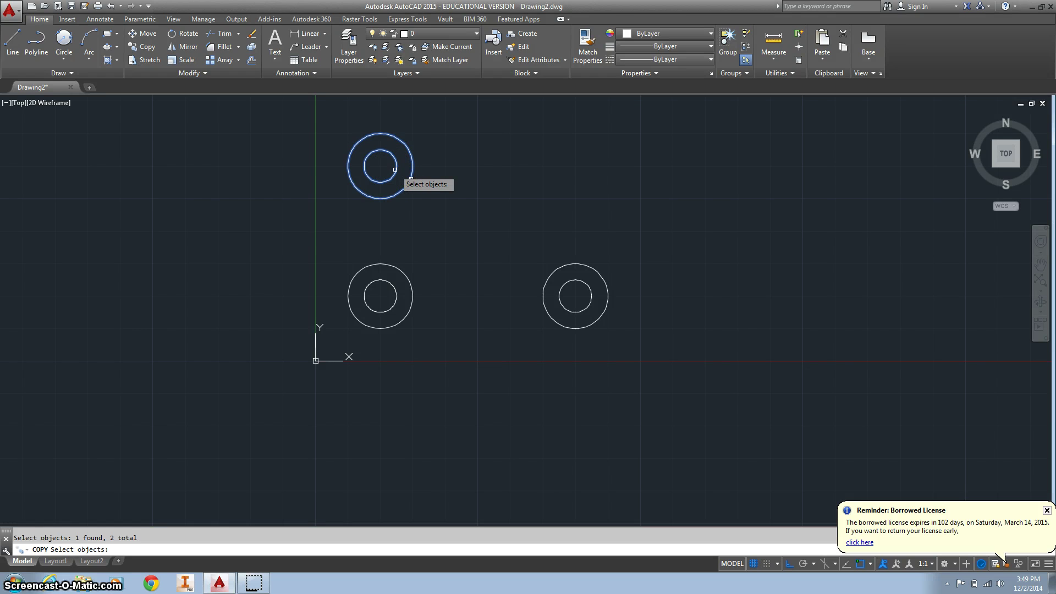
pyautogui.press('Return')
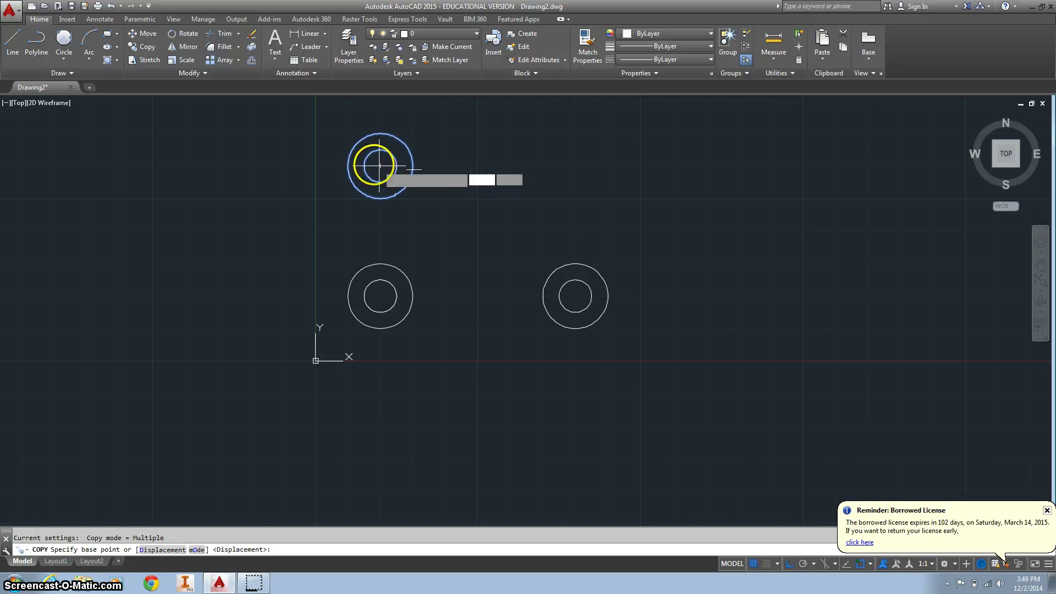
pyautogui.click(380, 165)
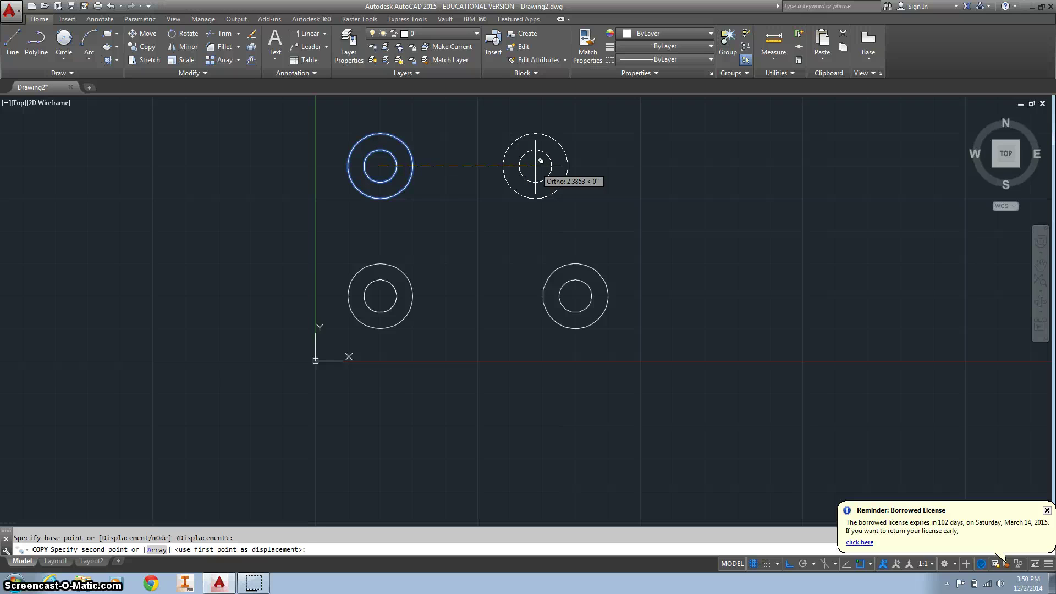
pyautogui.write('3')
pyautogui.press('Return')
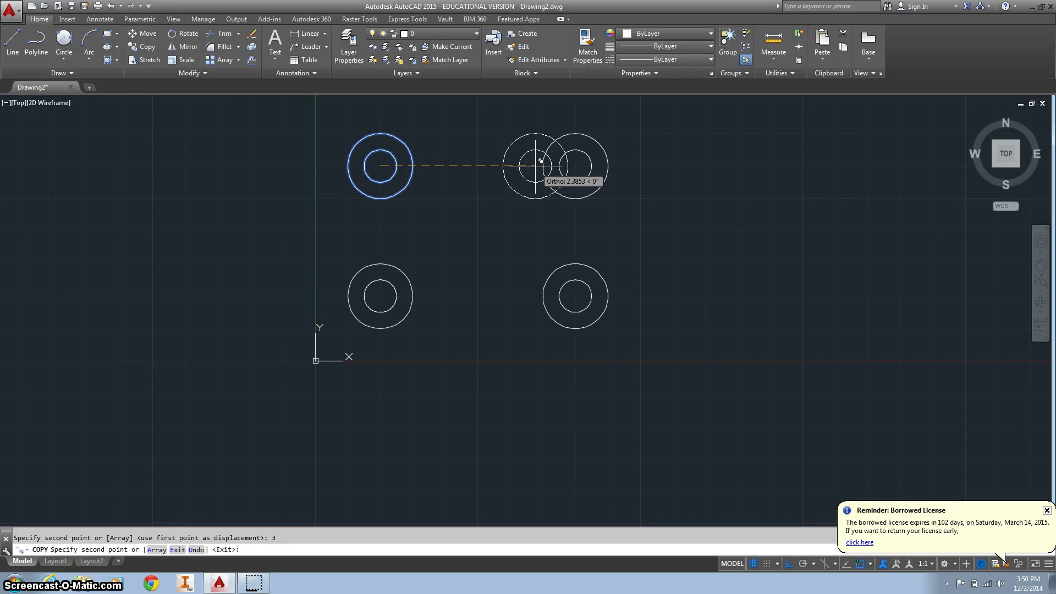
pyautogui.press('Escape')
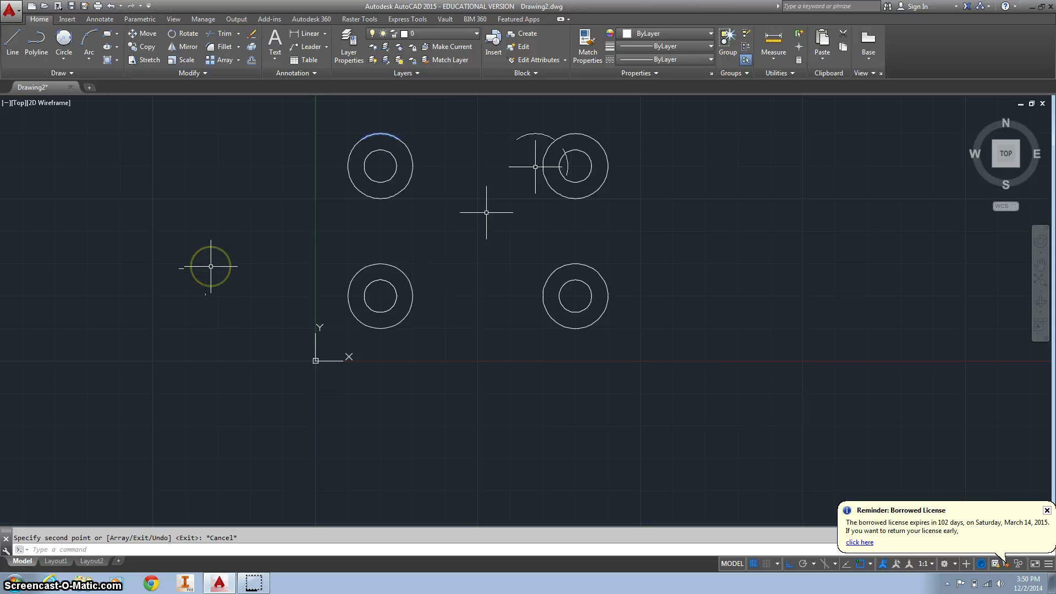
pyautogui.press('Escape')
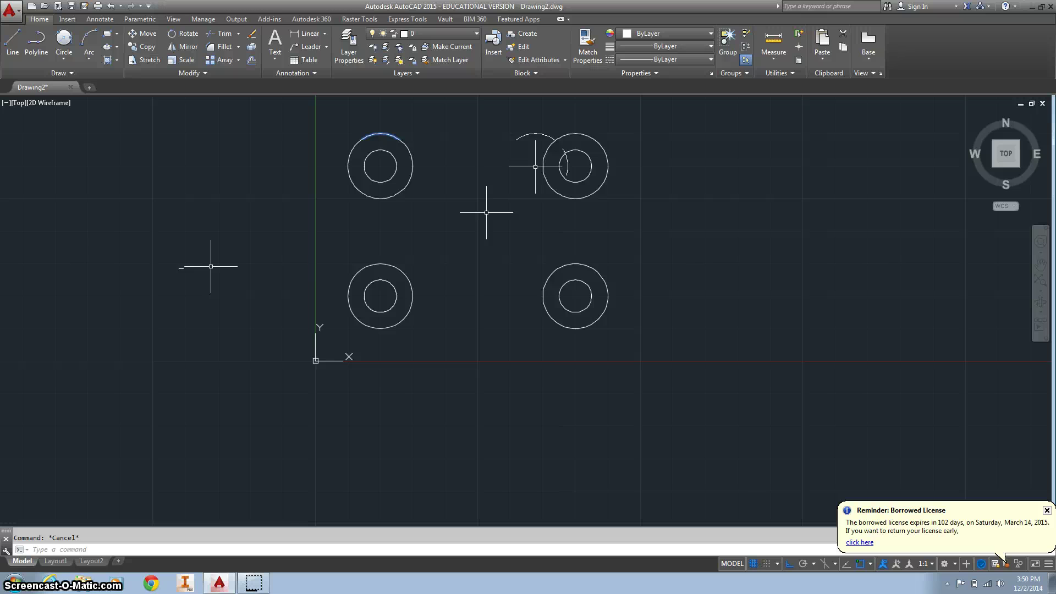
# Draw a line tangent to the tops of the two upper outer circles, with Ortho off for the second tangent point
pyautogui.write('LINE')
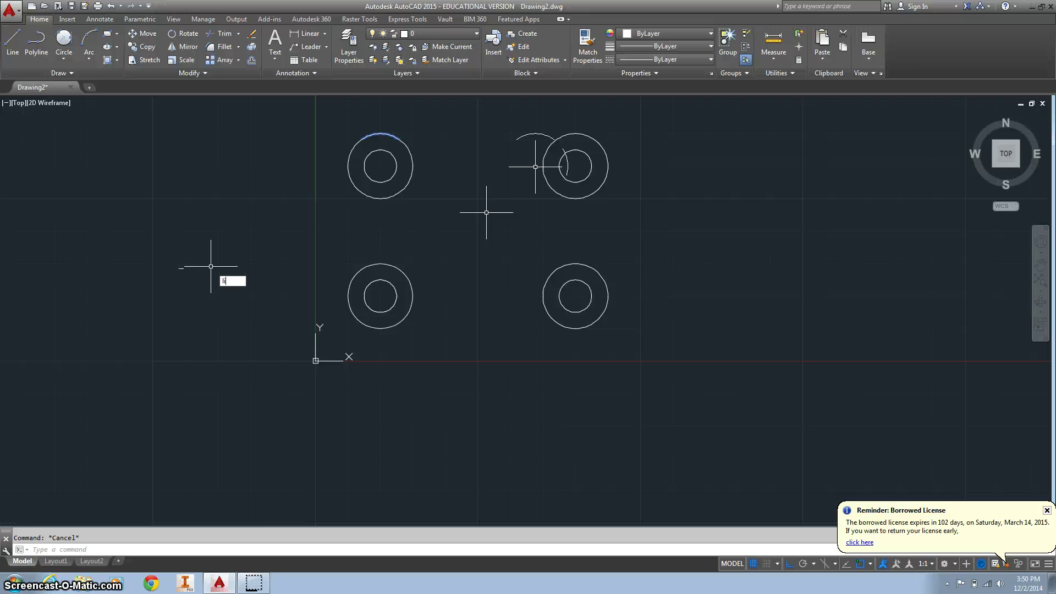
pyautogui.press('Return')
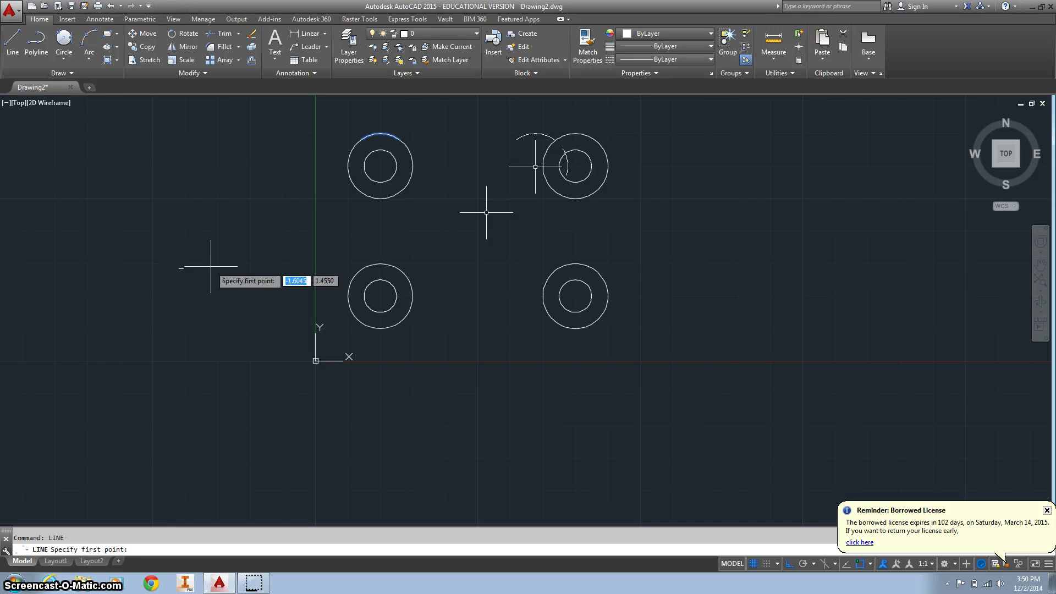
pyautogui.write('tan')
pyautogui.press('Return')
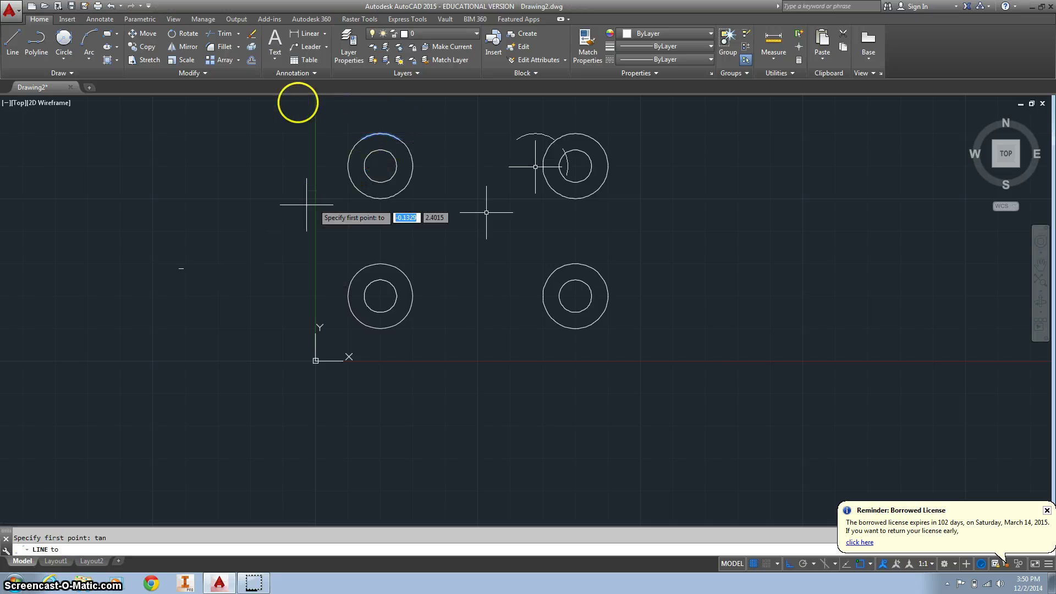
pyautogui.click(380, 131)
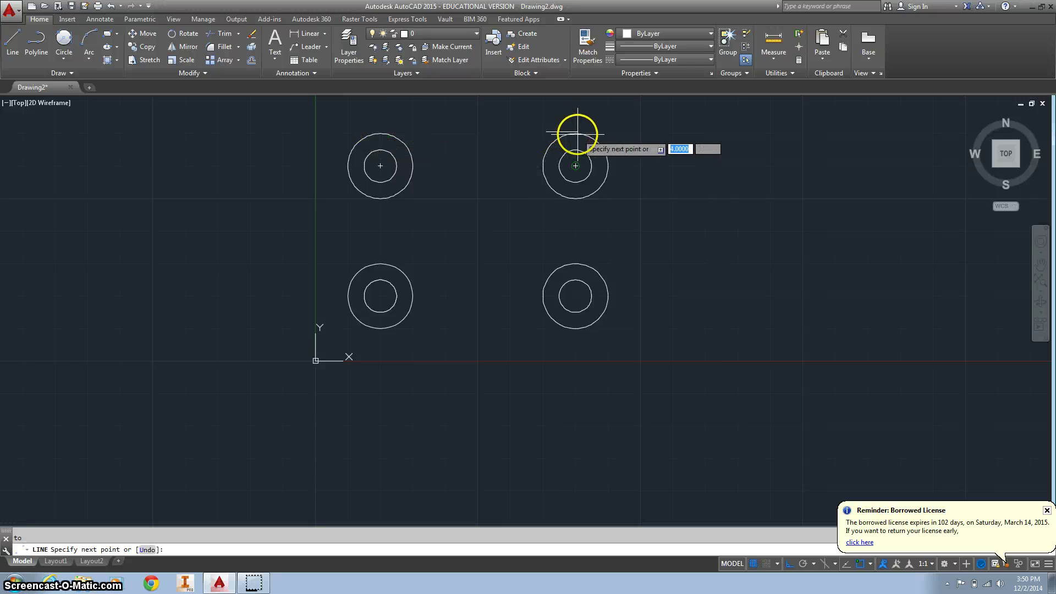
pyautogui.write('tan')
pyautogui.press('Return')
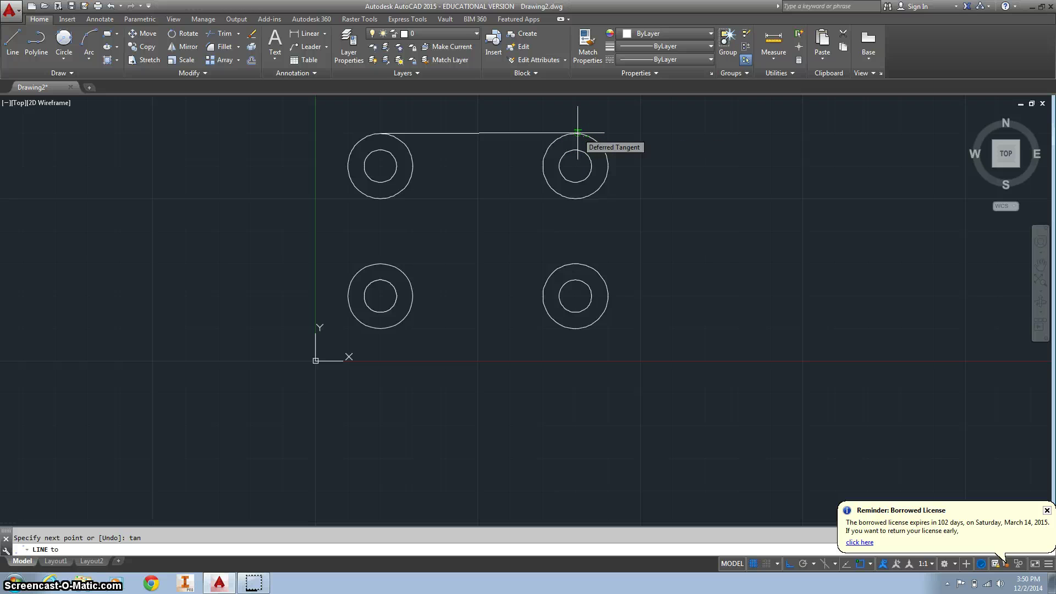
pyautogui.press('F8')
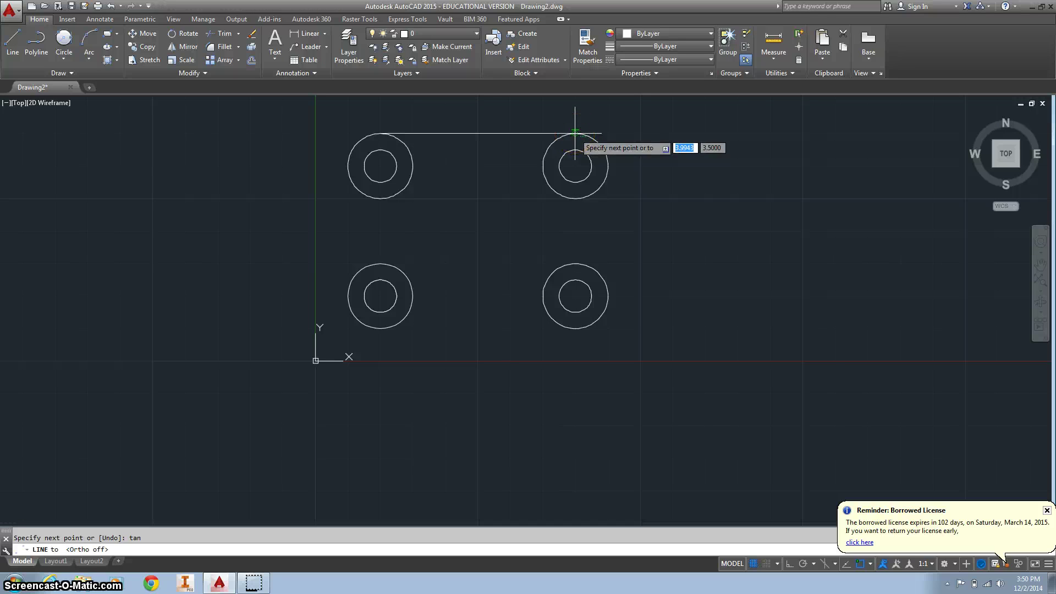
pyautogui.click(575, 133)
pyautogui.click(575, 133)
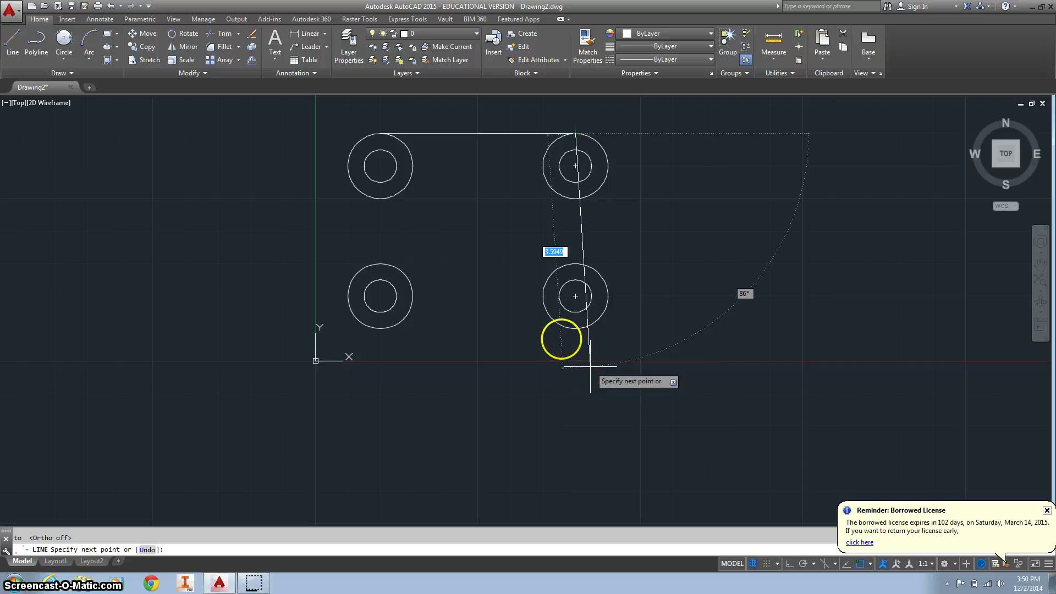
# With Ortho on, continue the line down to the lower-right outer circle's bottom and across to the lower-left outer circle's bottom, ending the Line command
pyautogui.press('F8')
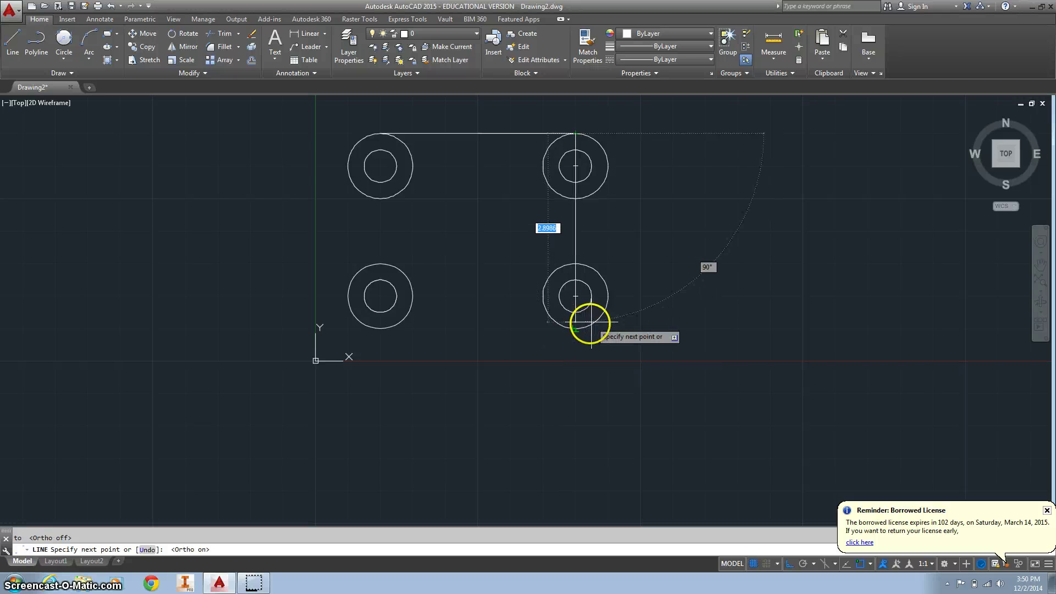
pyautogui.click(574, 329)
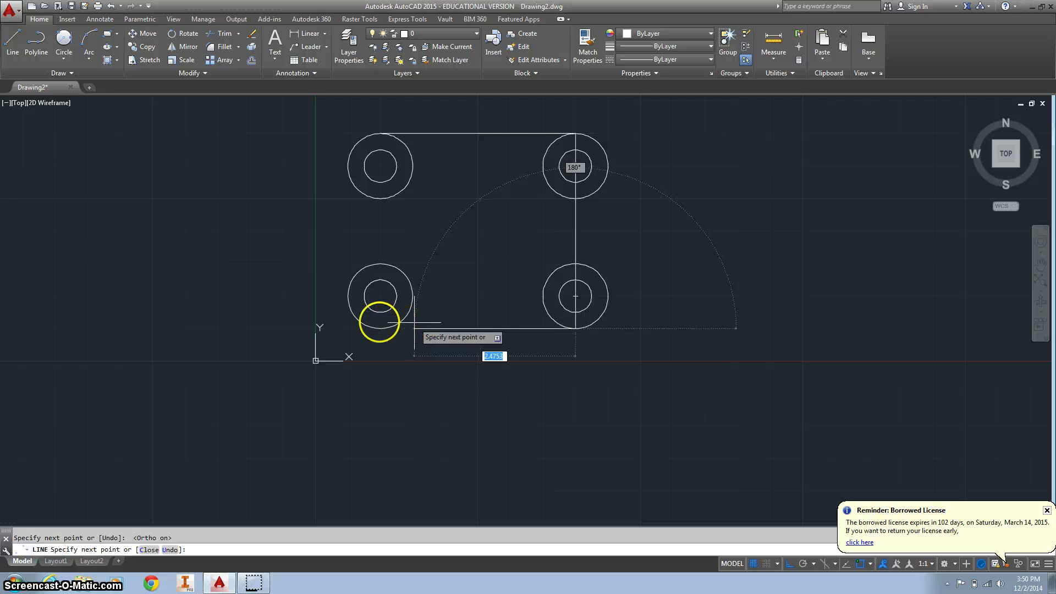
pyautogui.click(381, 329)
pyautogui.press('Escape')
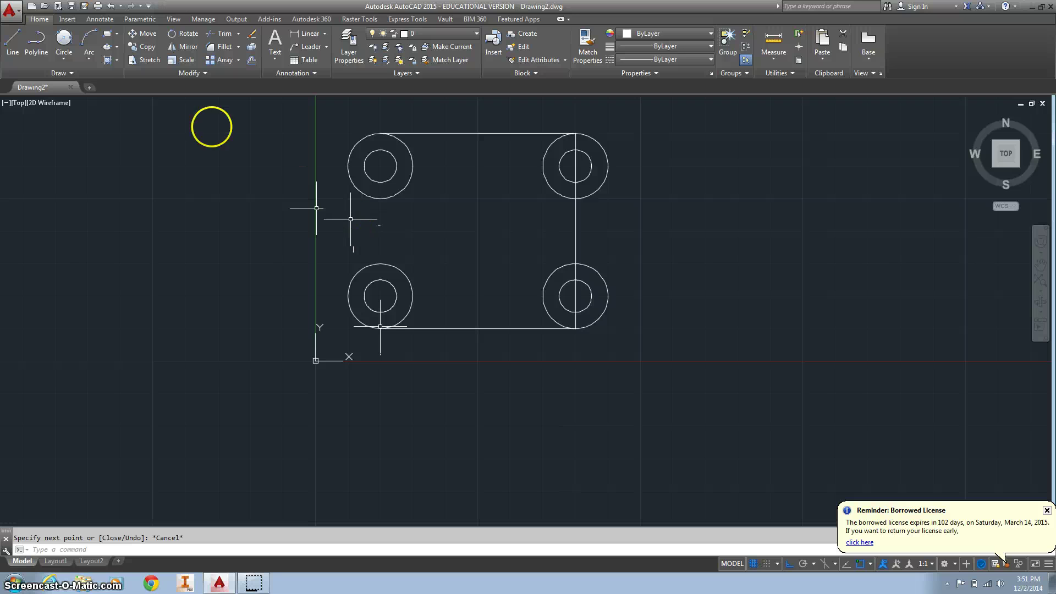
pyautogui.click(69, 62)
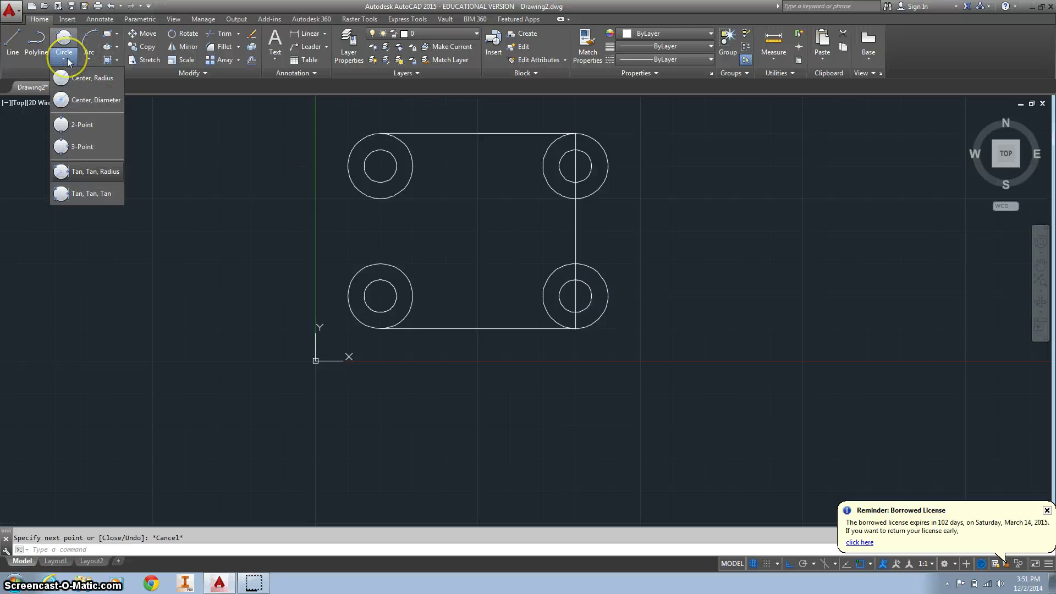
pyautogui.click(88, 172)
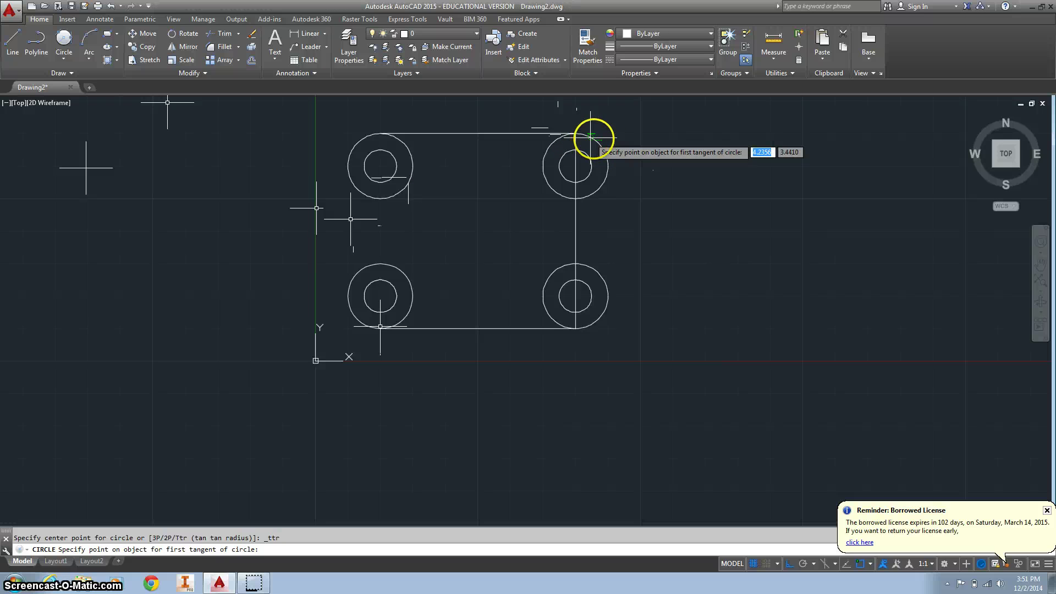
pyautogui.press('Escape')
# Draw a Tan, Tan, Radius circle of radius 3 touching the outer right sides of the two right-hand outer circles
pyautogui.click(64, 57)
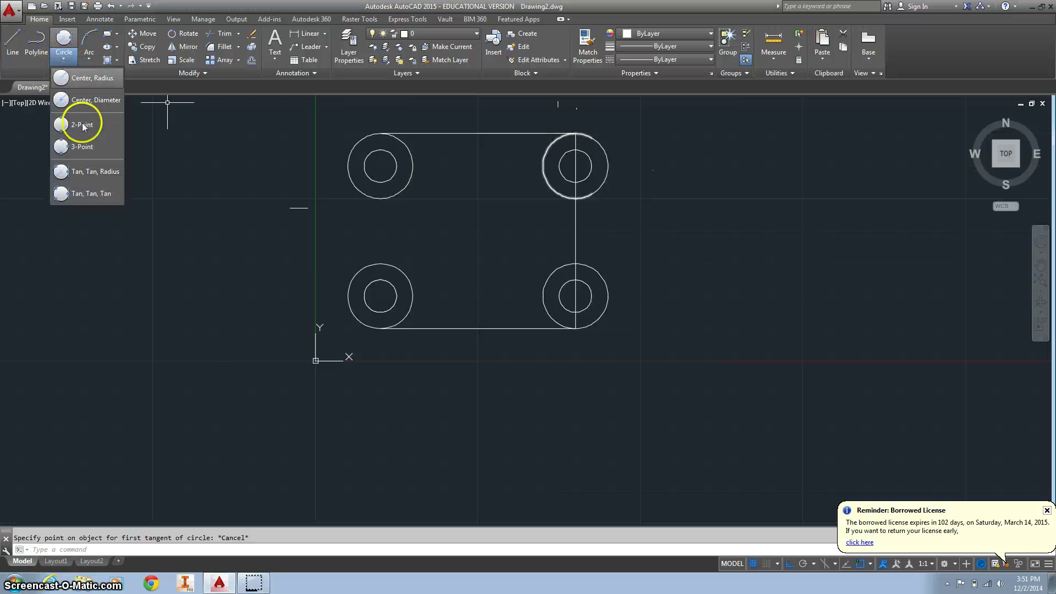
pyautogui.click(81, 171)
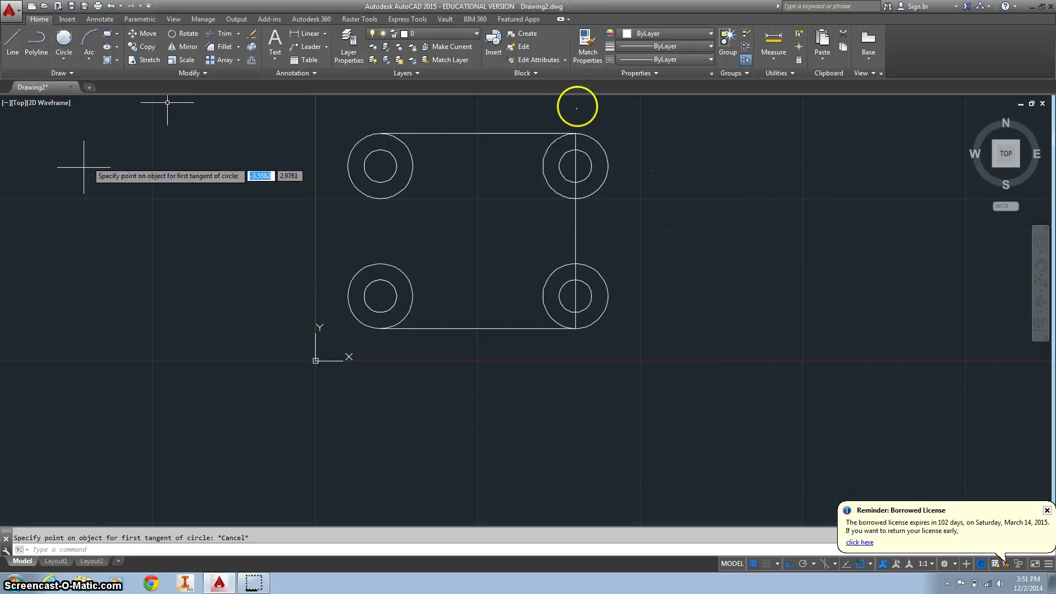
pyautogui.click(591, 133)
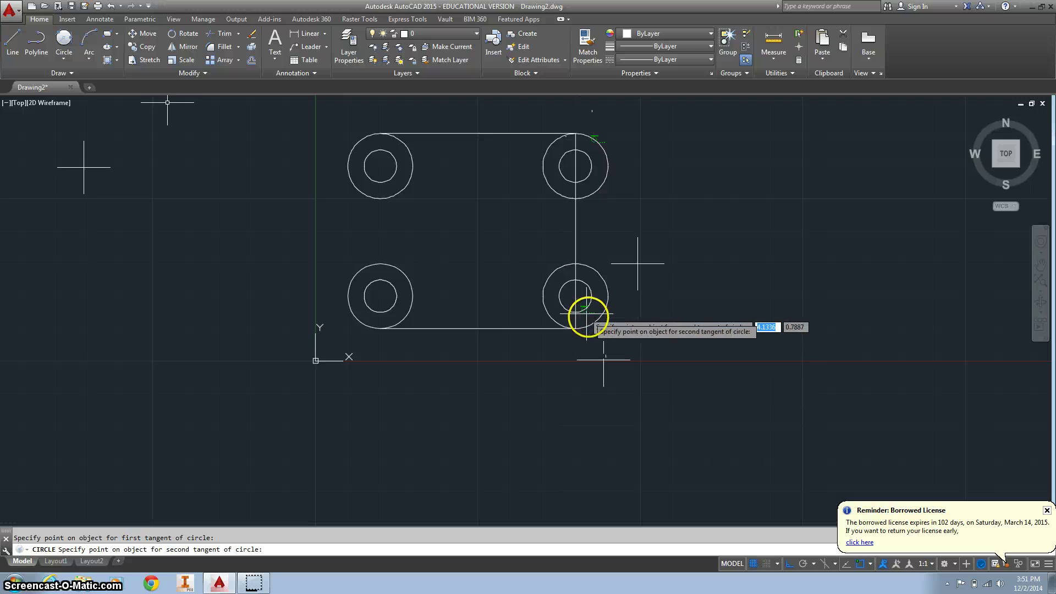
pyautogui.click(596, 322)
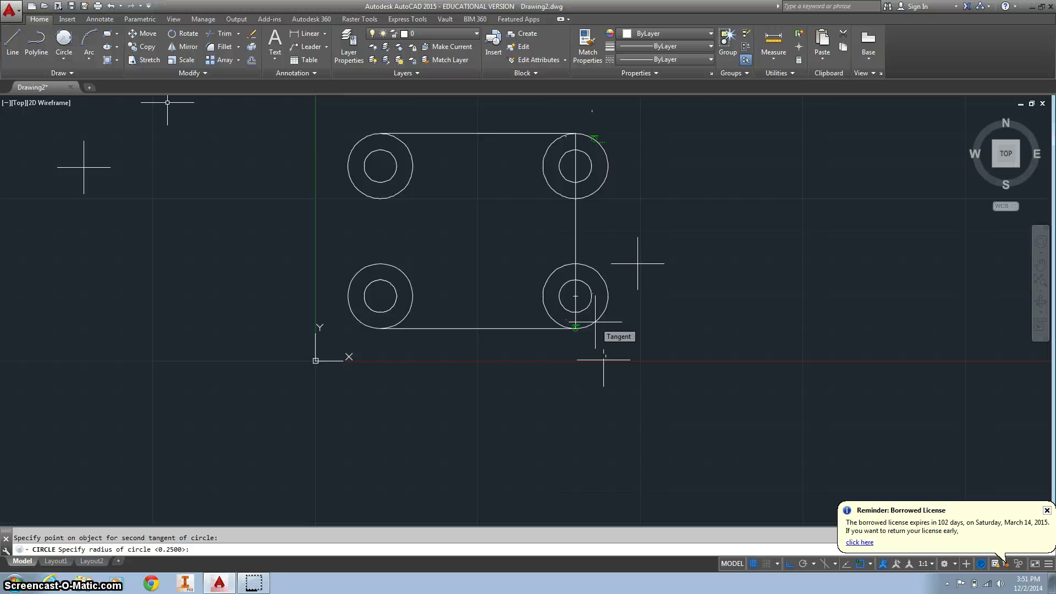
pyautogui.write('3')
pyautogui.press('Return')
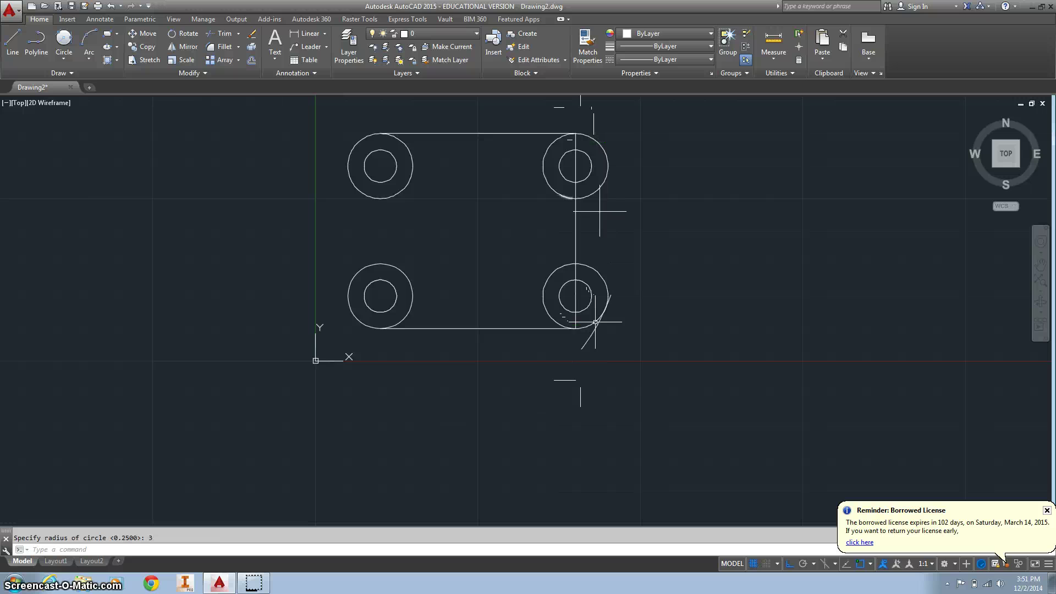
pyautogui.hotkey('ctrl', 'z')
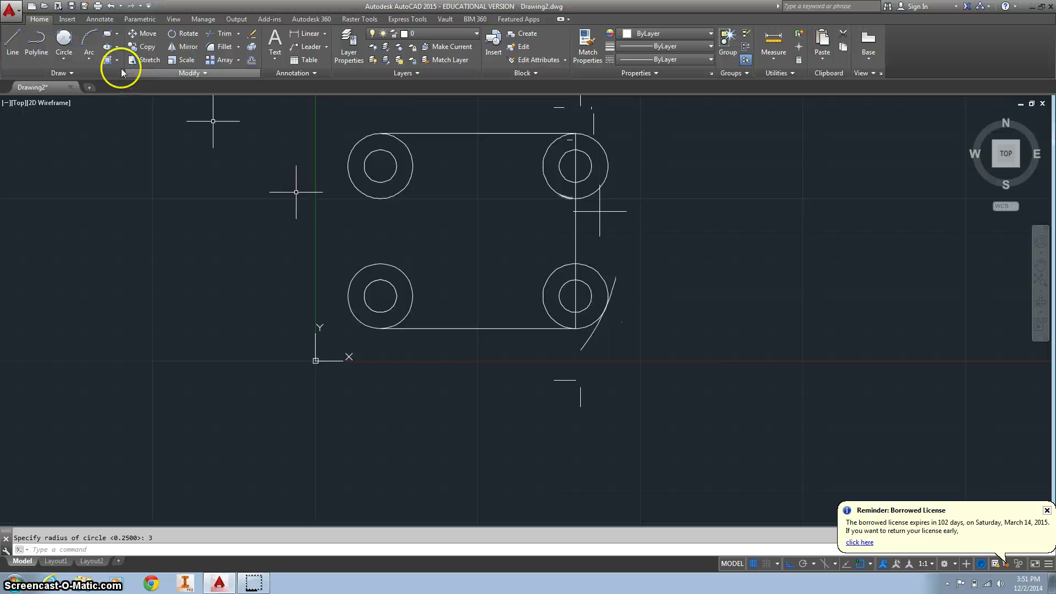
# Draw a Tan, Tan, Radius circle of radius 3 touching the outer left sides of the two left-hand outer circles
pyautogui.click(66, 61)
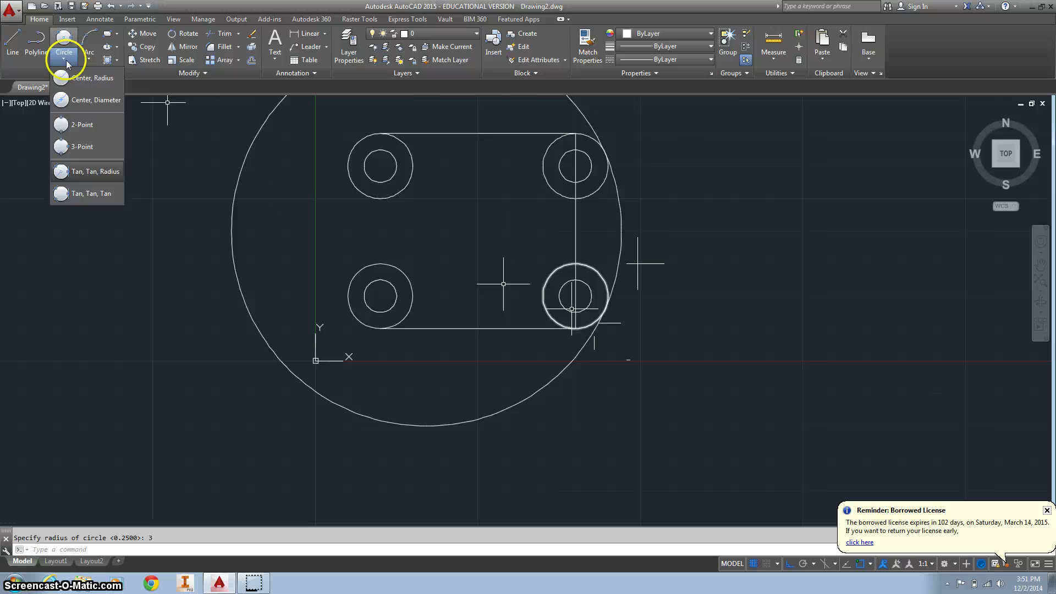
pyautogui.click(85, 171)
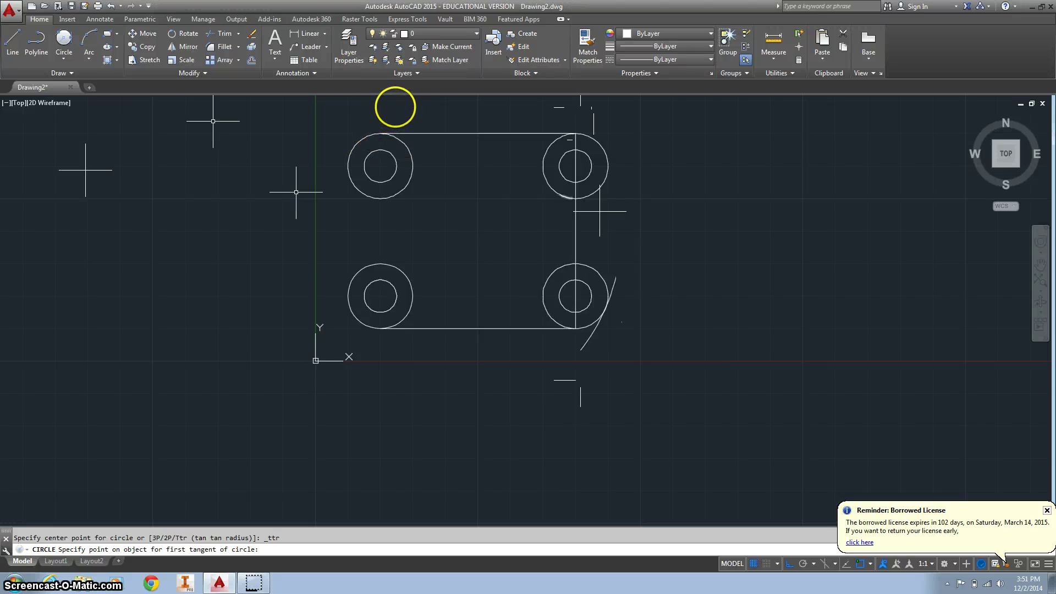
pyautogui.click(357, 142)
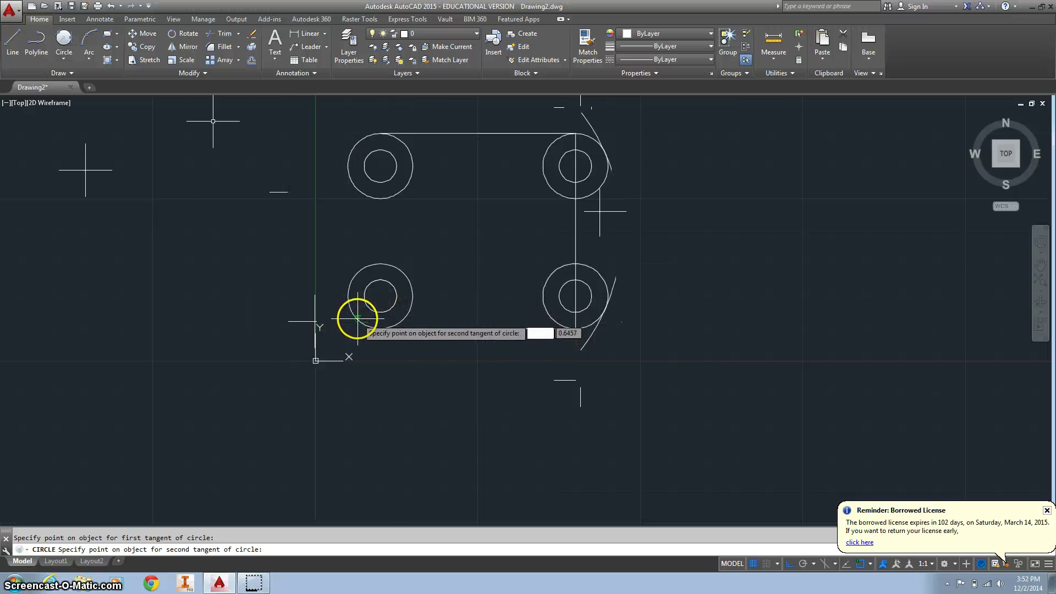
pyautogui.click(357, 318)
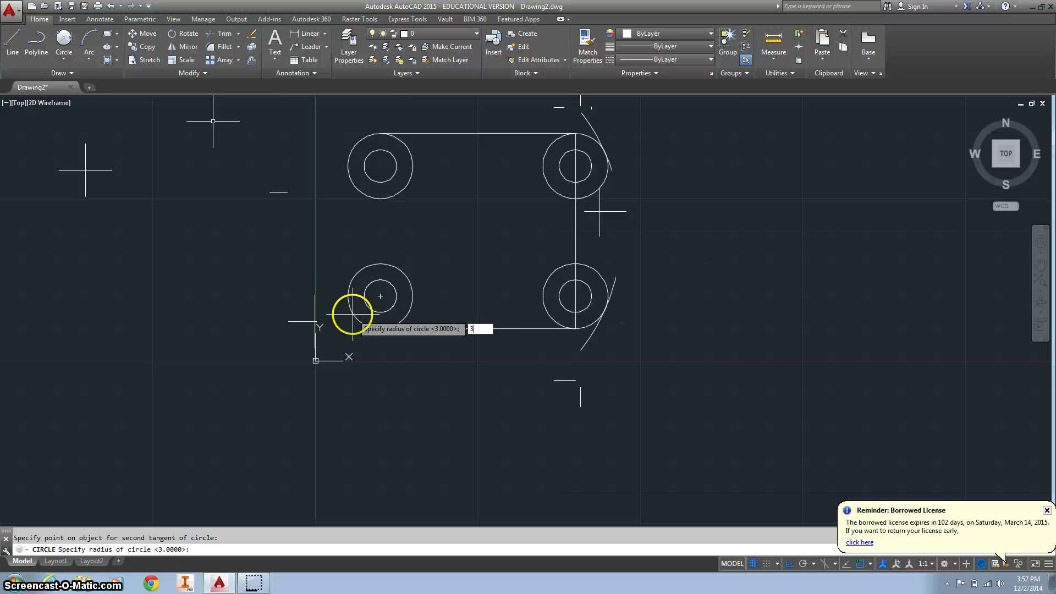
pyautogui.press('Return')
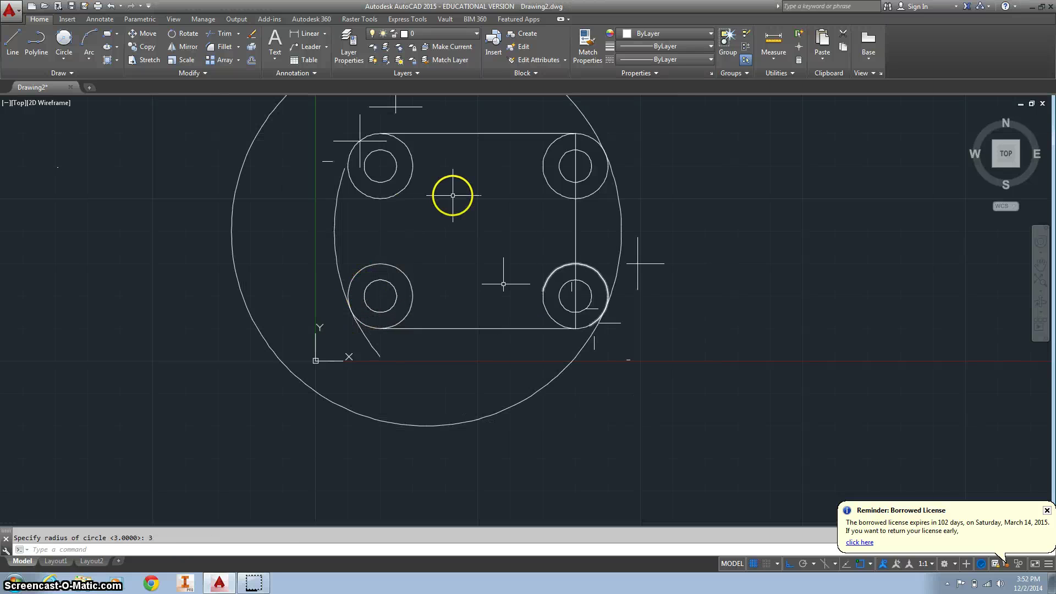
# Trim the outer sides and upper portions of the two large radius 3 circles, using all objects as cutting edges
pyautogui.middleClick(365, 116)
pyautogui.middleClick(365, 116)
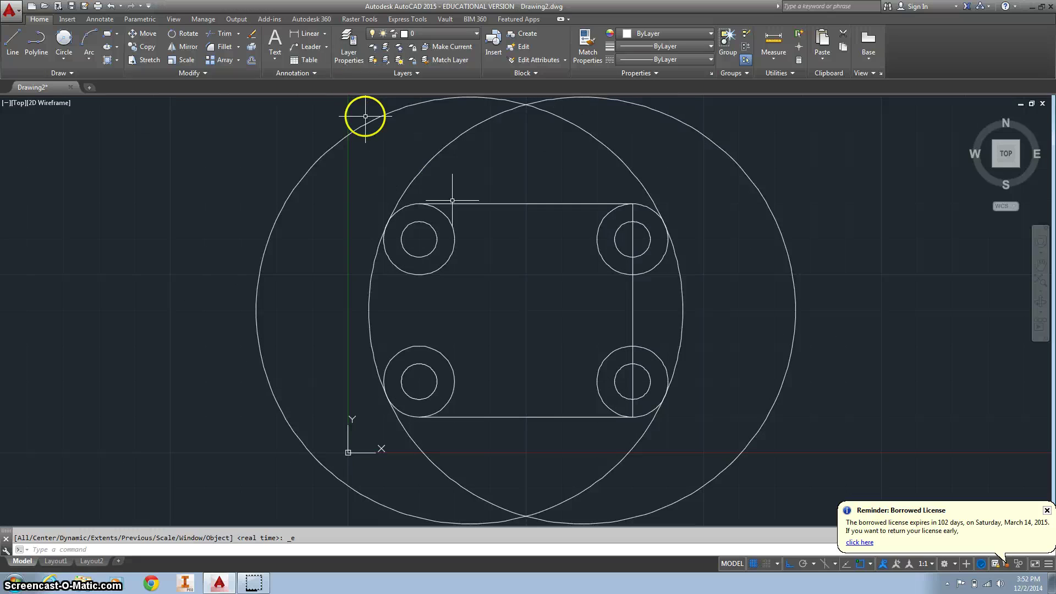
pyautogui.click(226, 34)
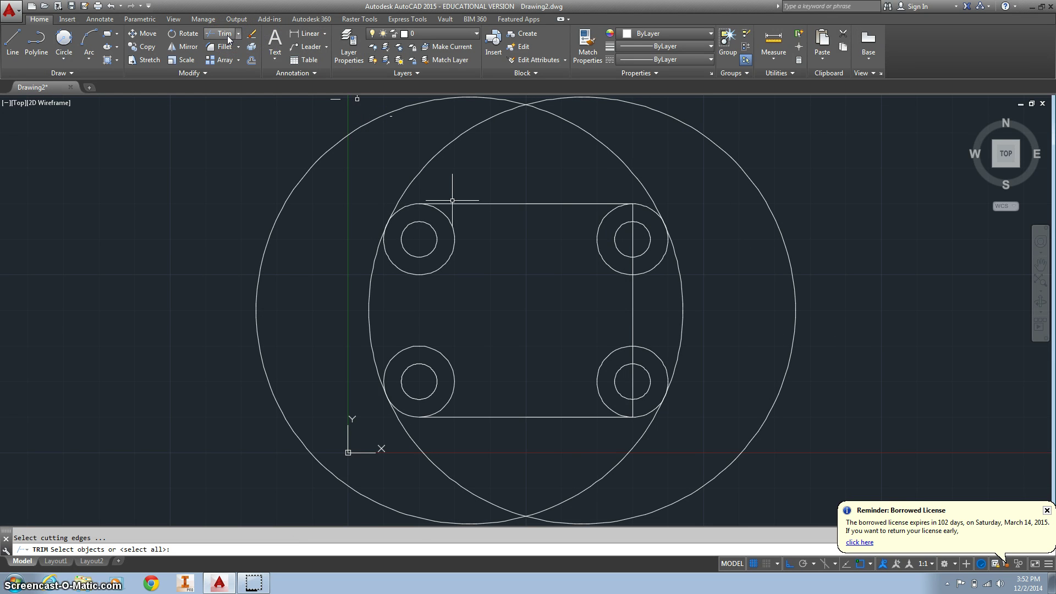
pyautogui.rightClick(222, 137)
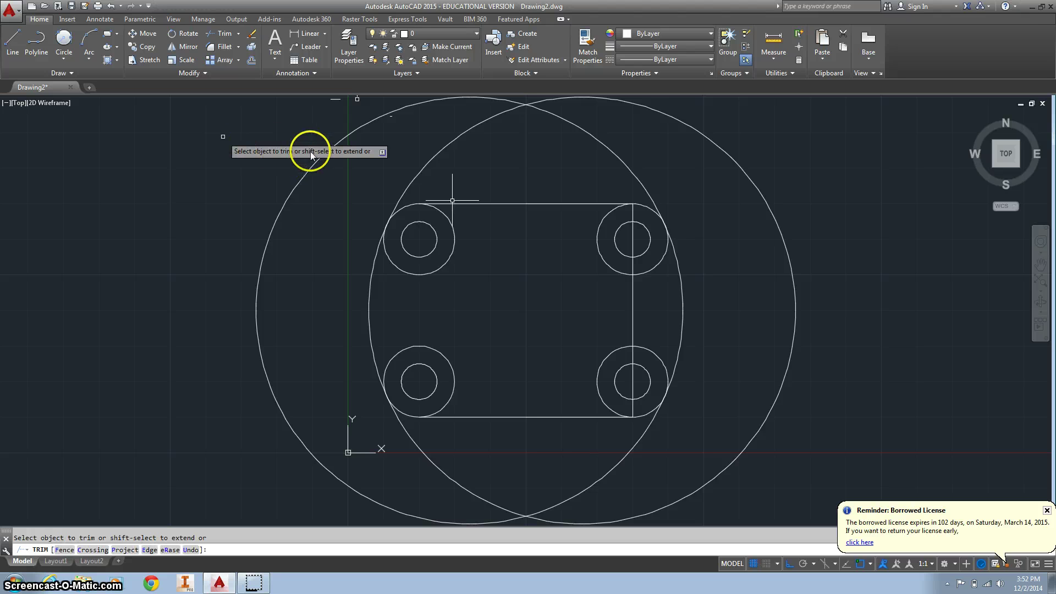
pyautogui.click(298, 183)
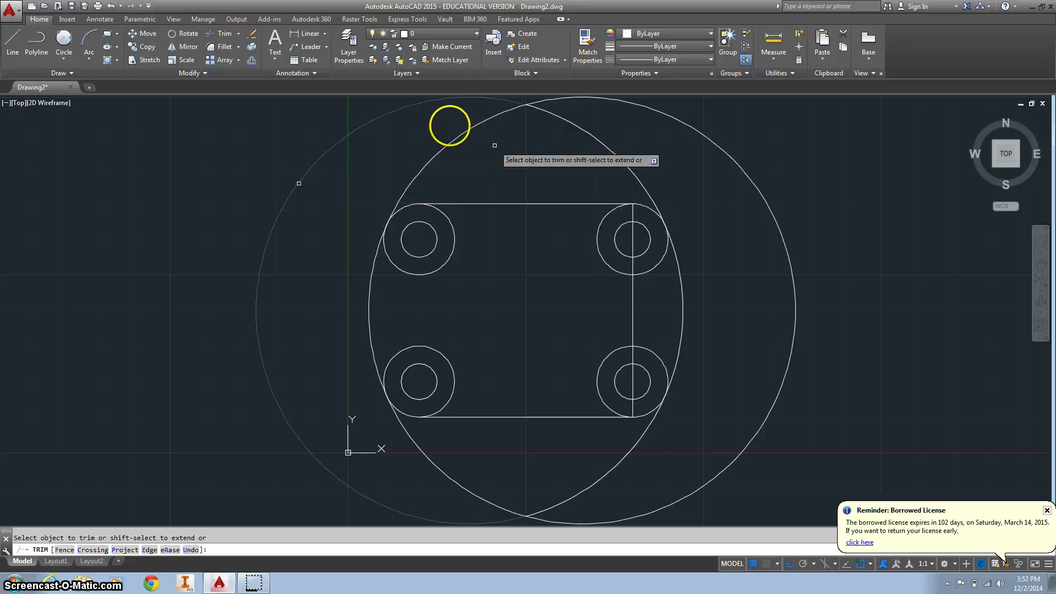
pyautogui.click(448, 128)
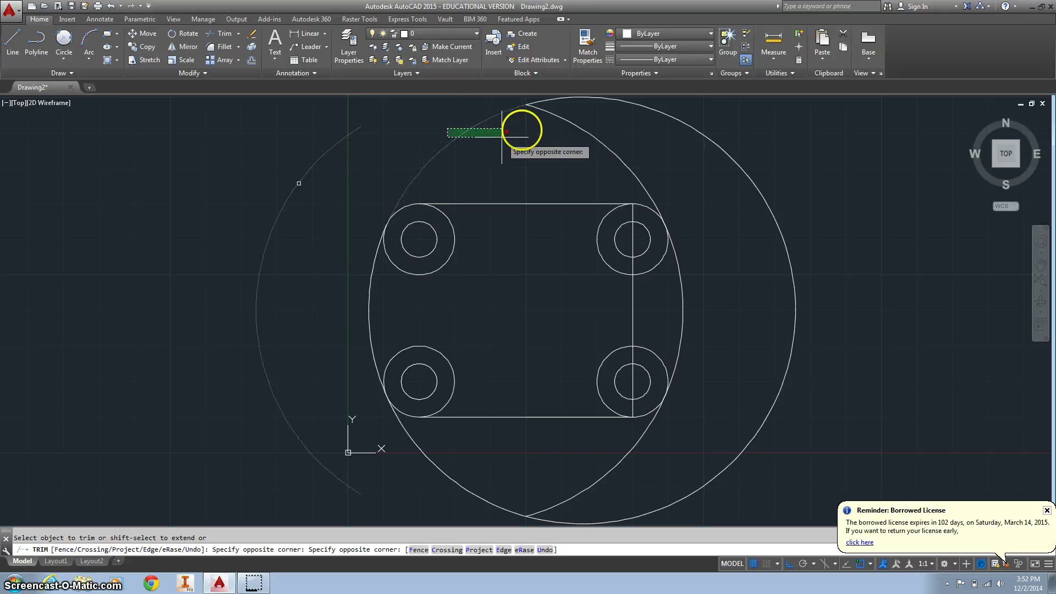
pyautogui.click(628, 158)
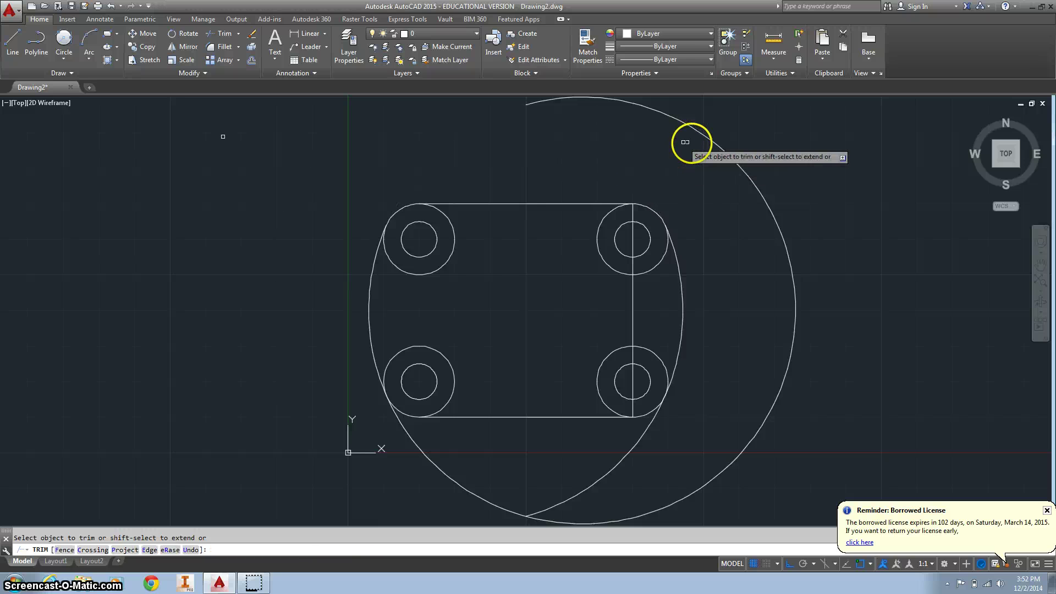
pyautogui.click(705, 141)
pyautogui.click(708, 145)
pyautogui.click(746, 144)
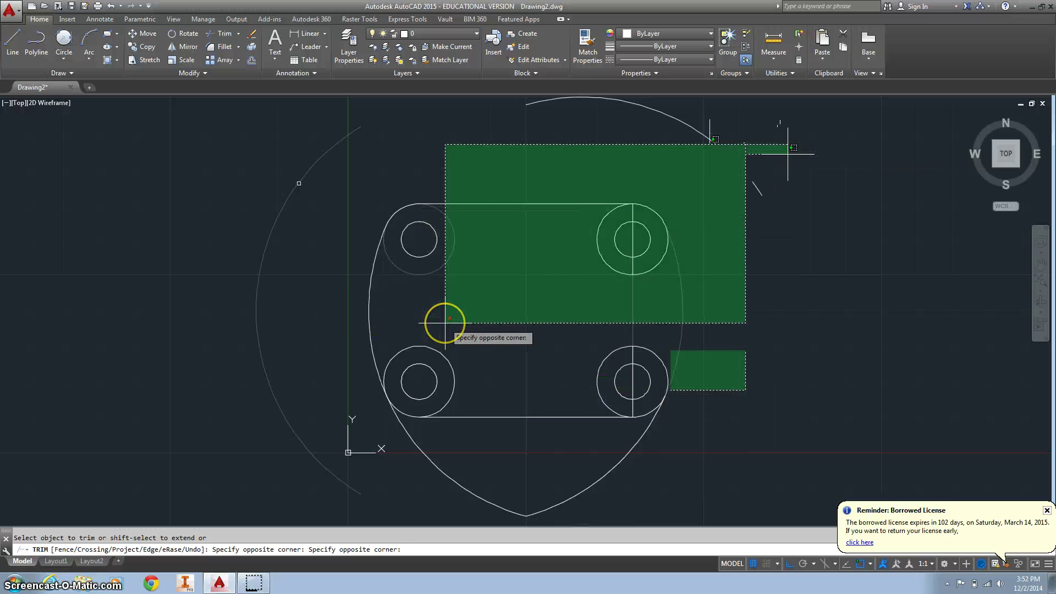
pyautogui.press('Escape')
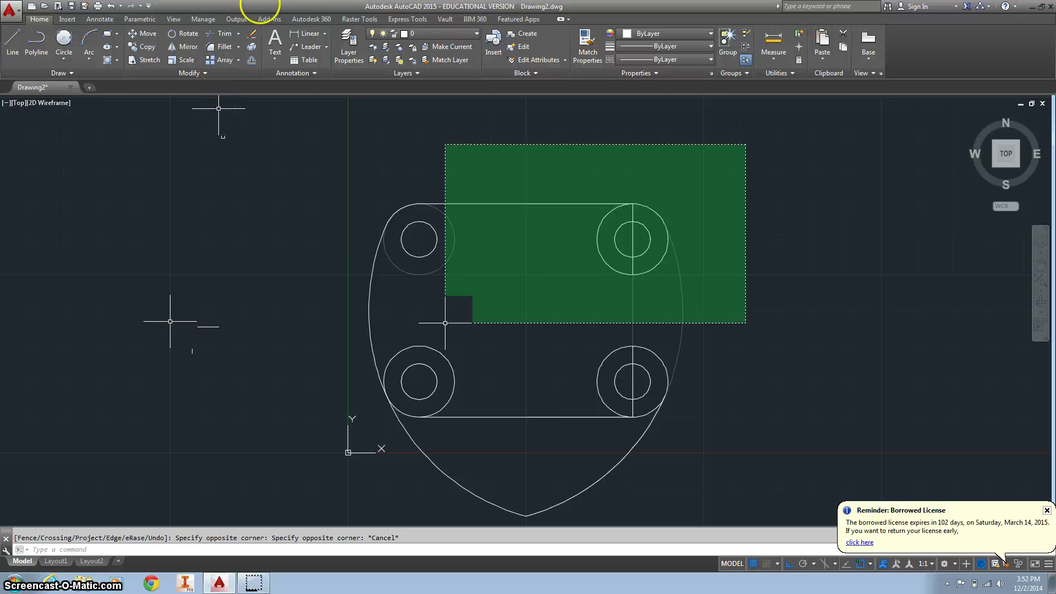
# Trim the remaining lower portions of the two large circles, leaving only the side arcs between the outer corner circles
pyautogui.click(218, 37)
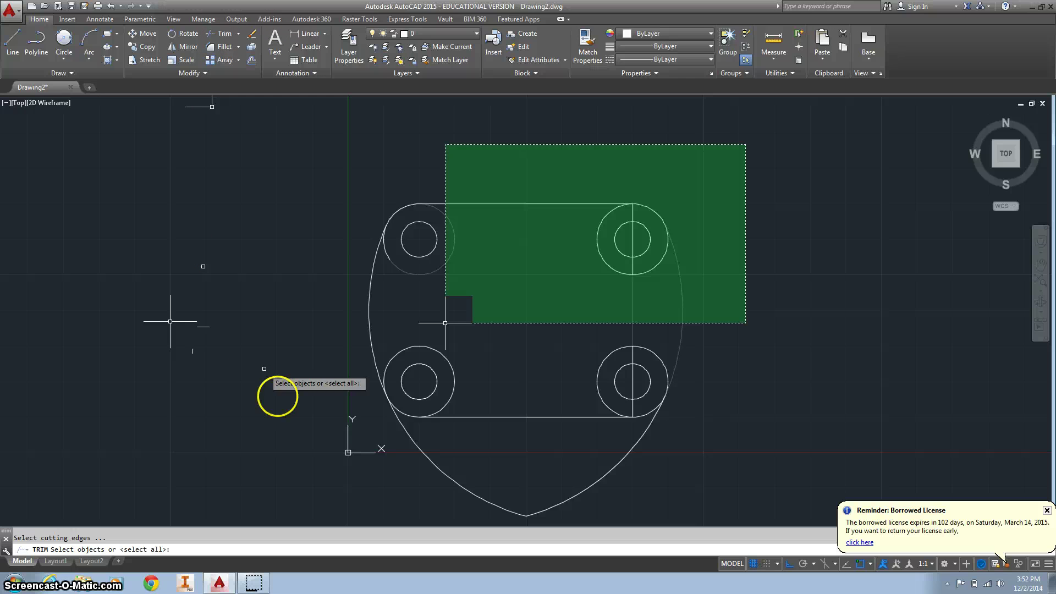
pyautogui.press('Return')
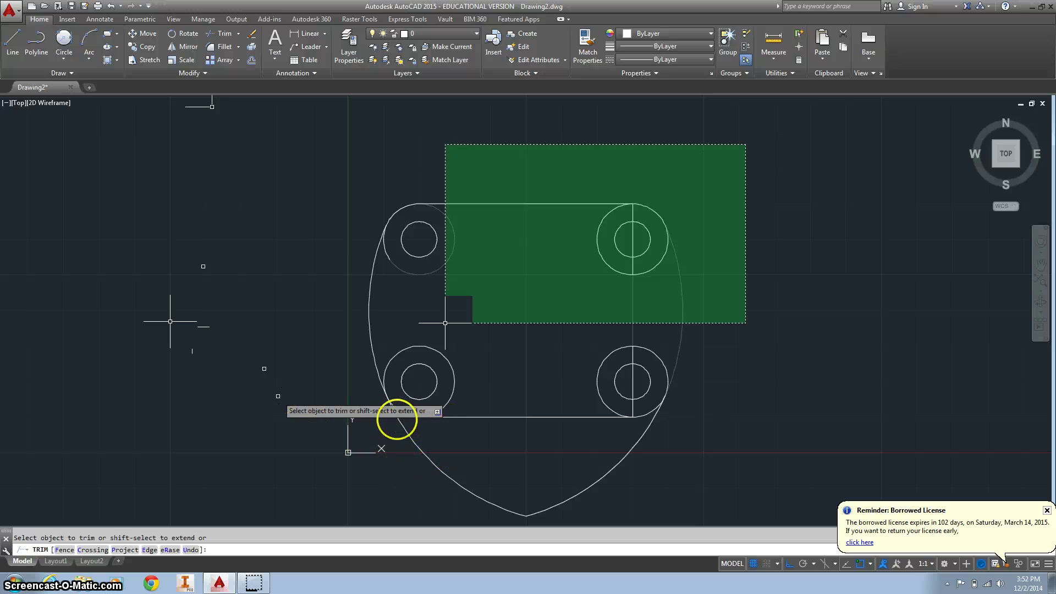
pyautogui.click(416, 404)
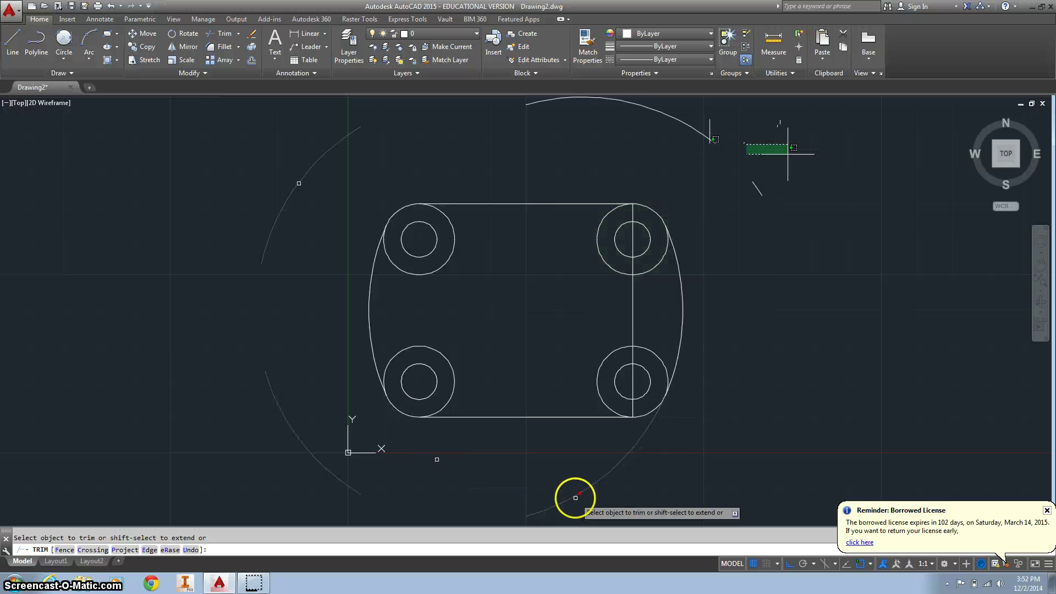
pyautogui.click(575, 498)
pyautogui.click(276, 345)
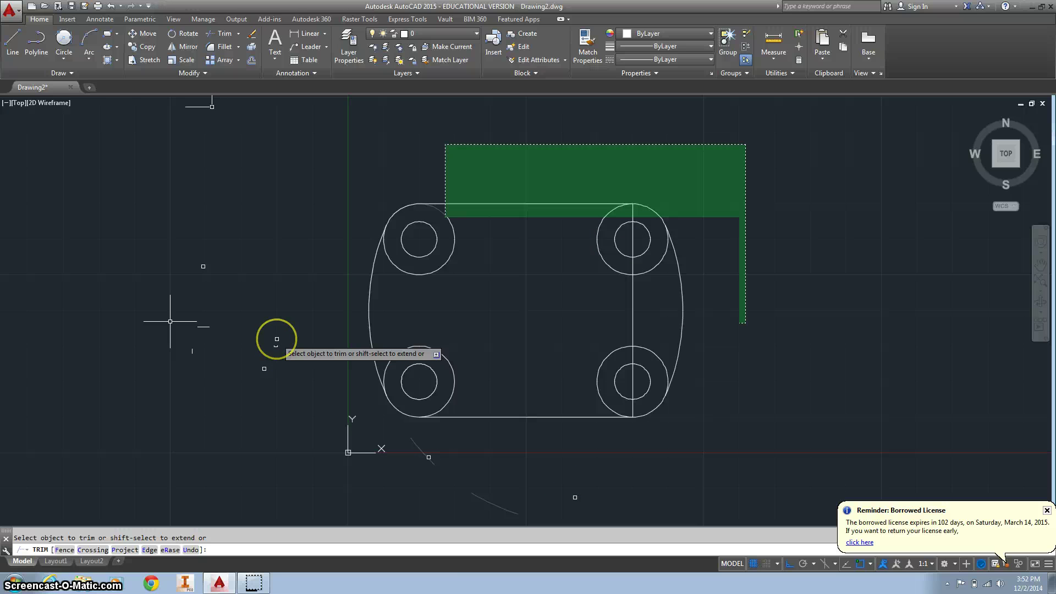
pyautogui.press('Escape')
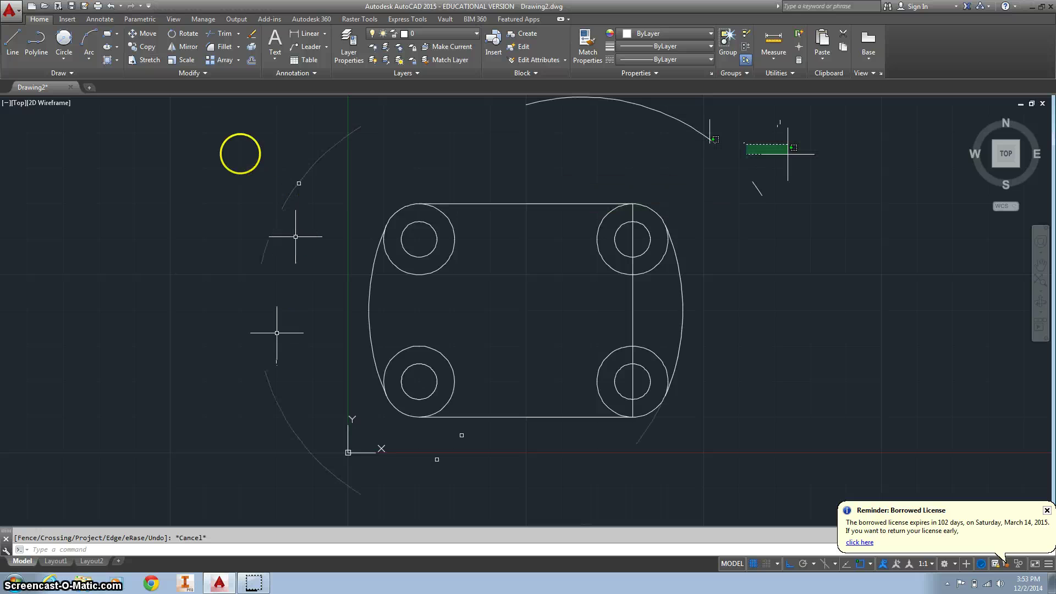
# Offset the upper horizontal tangent line inward by .75
pyautogui.click(253, 61)
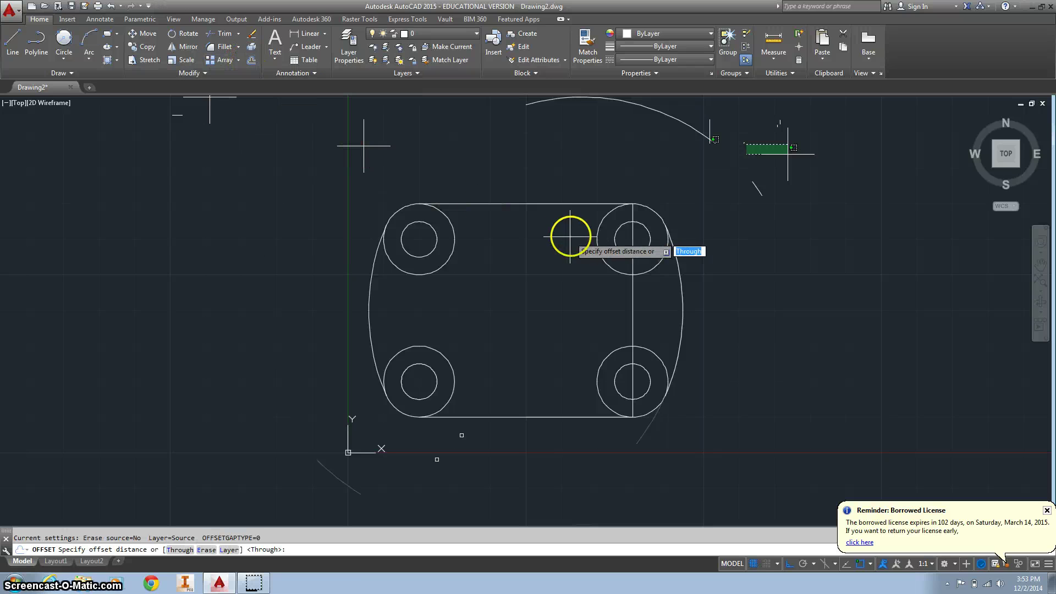
pyautogui.click(526, 204)
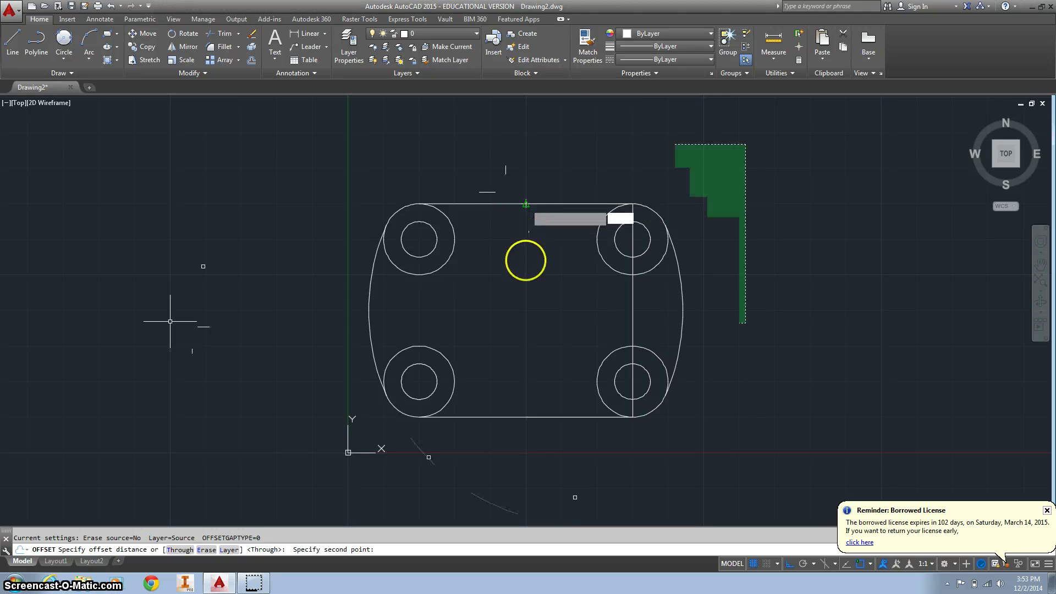
pyautogui.write('.75')
pyautogui.press('Return')
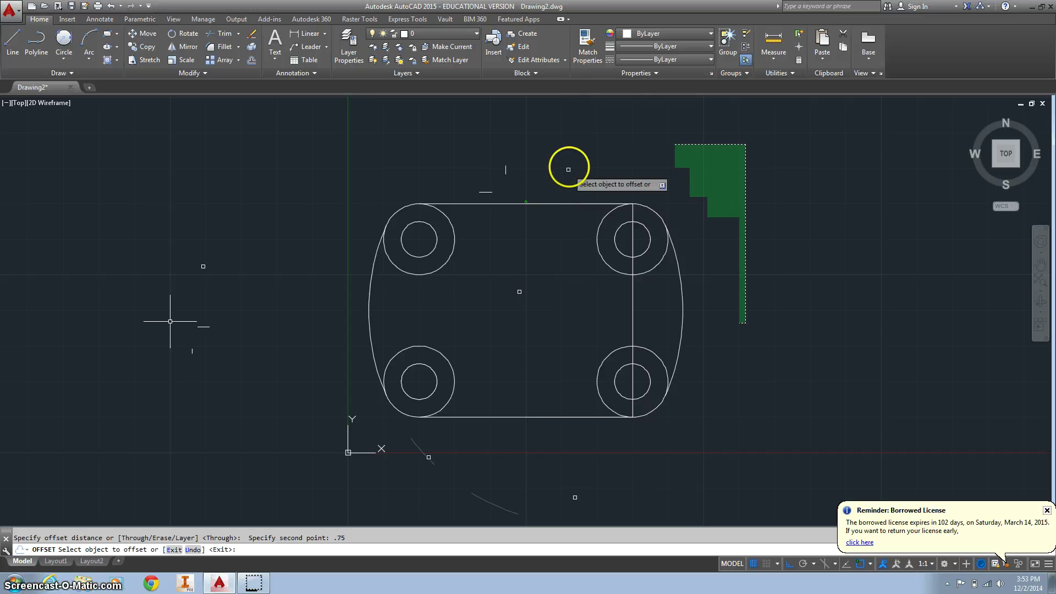
pyautogui.click(561, 205)
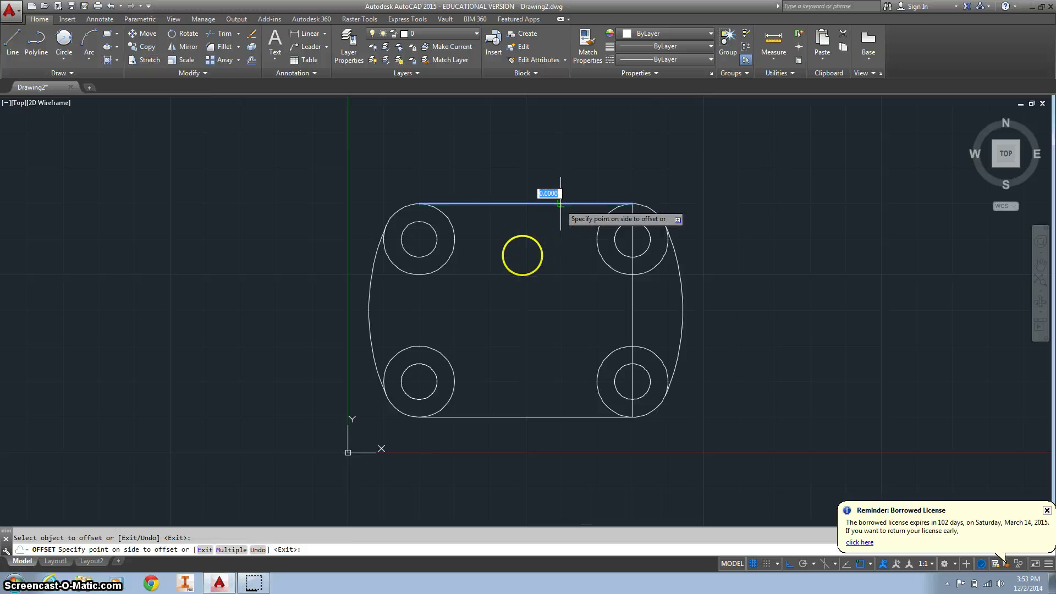
pyautogui.click(531, 259)
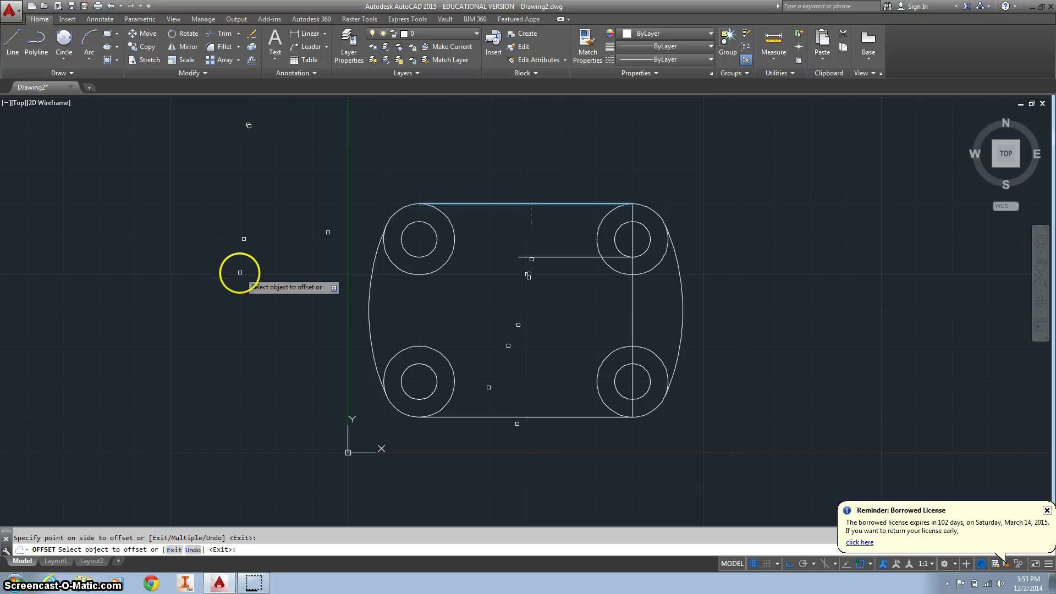
# Offset the lower horizontal tangent line inward by .75 and end the Offset command
pyautogui.write('offset')
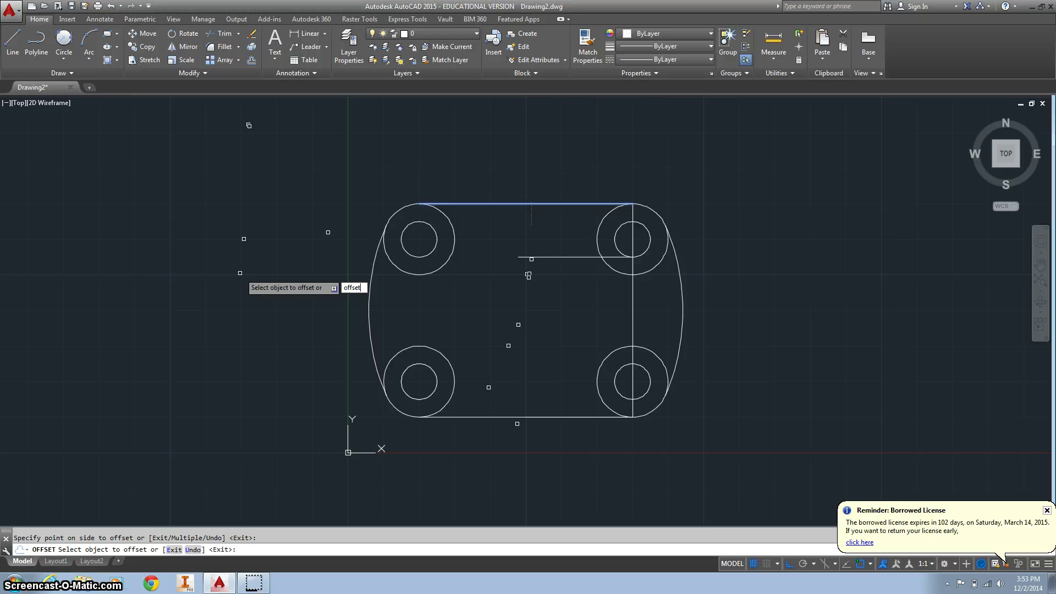
pyautogui.press('Return')
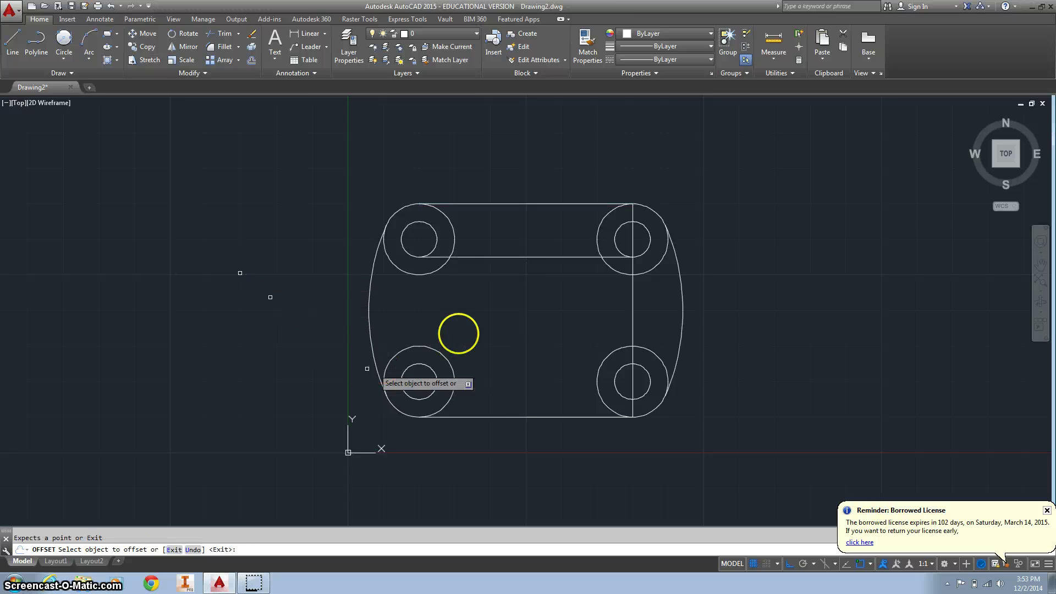
pyautogui.click(539, 418)
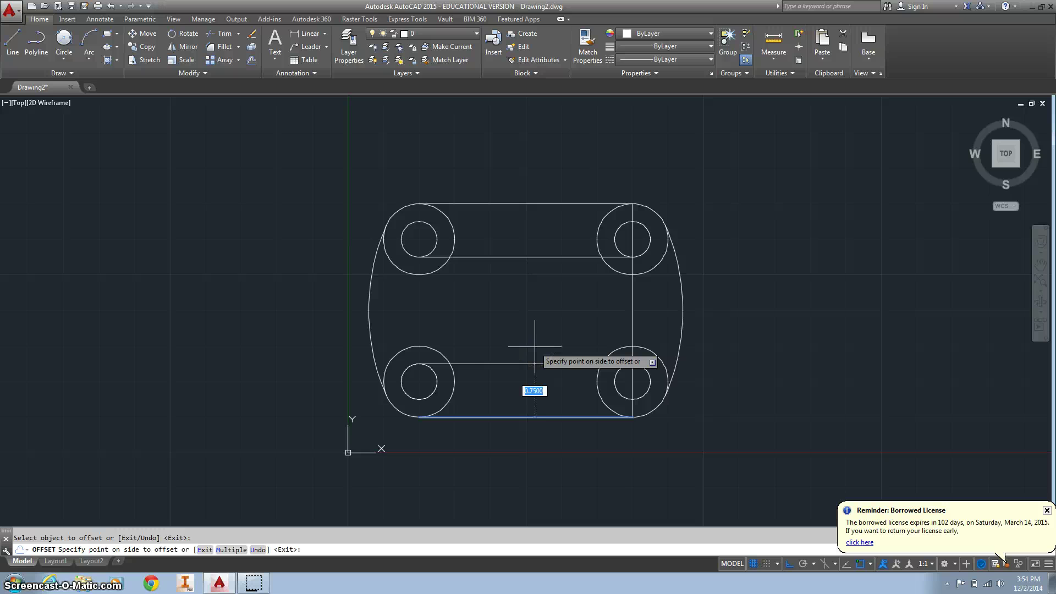
pyautogui.write('.75')
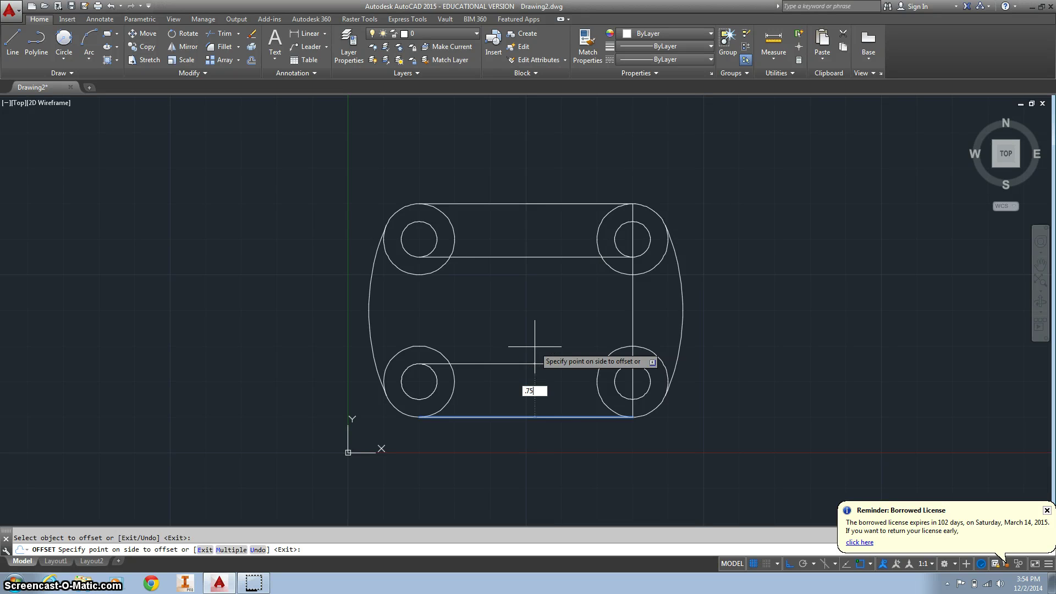
pyautogui.press('Return')
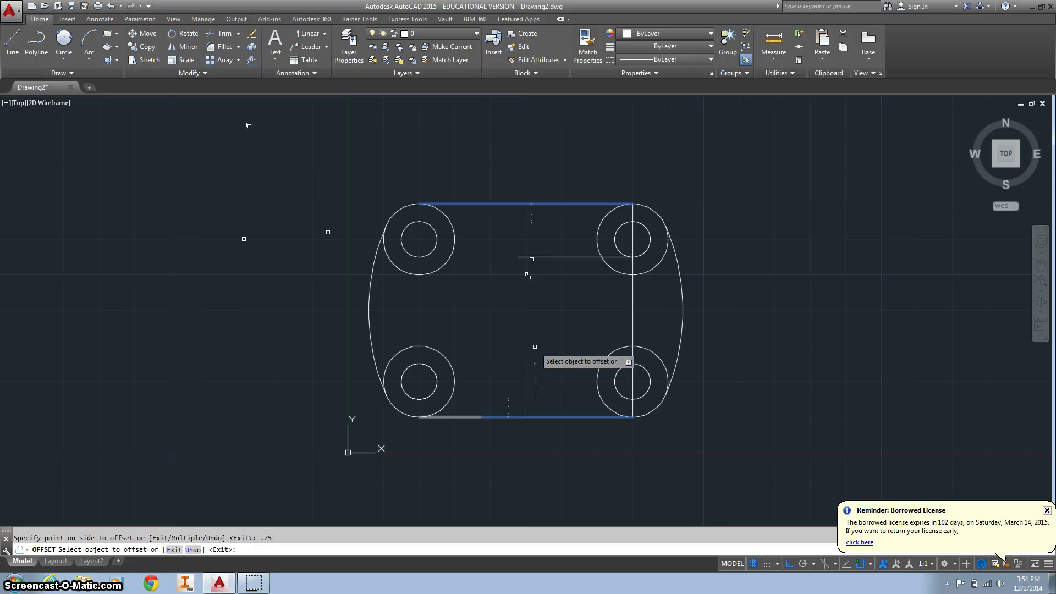
pyautogui.click(536, 416)
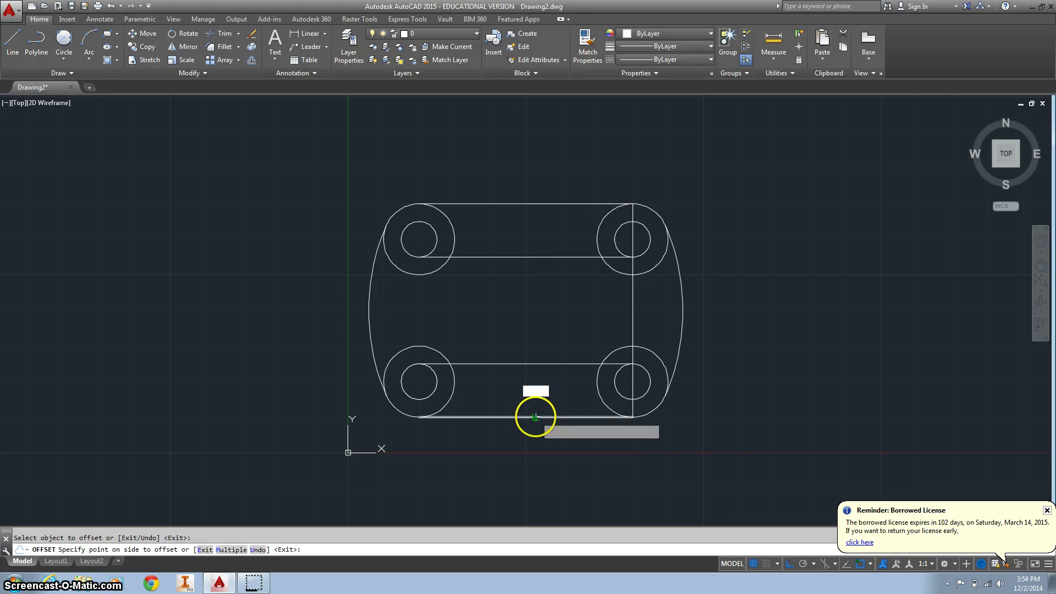
pyautogui.click(527, 364)
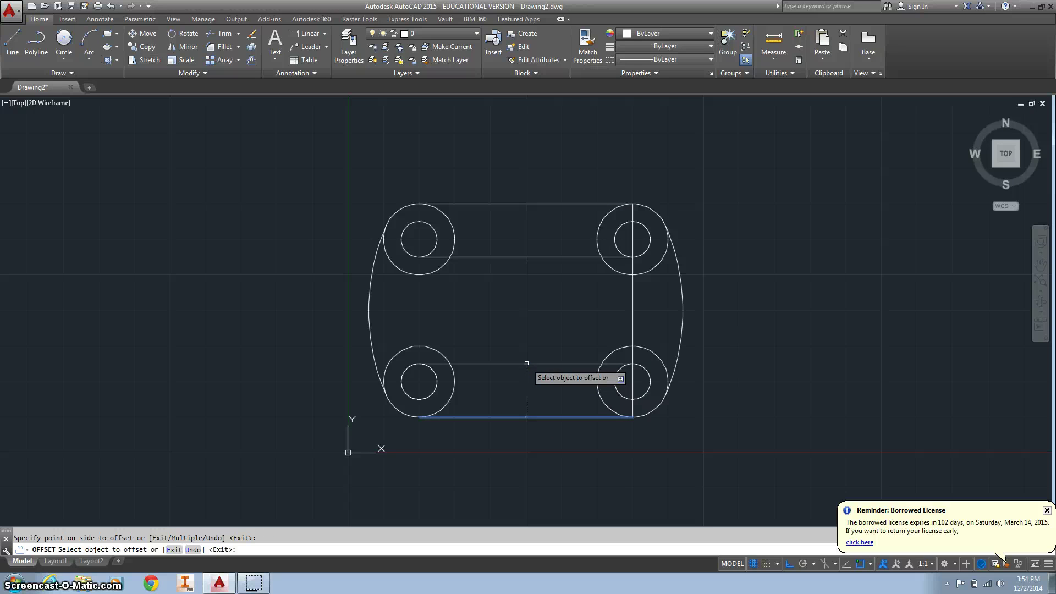
pyautogui.press('Escape')
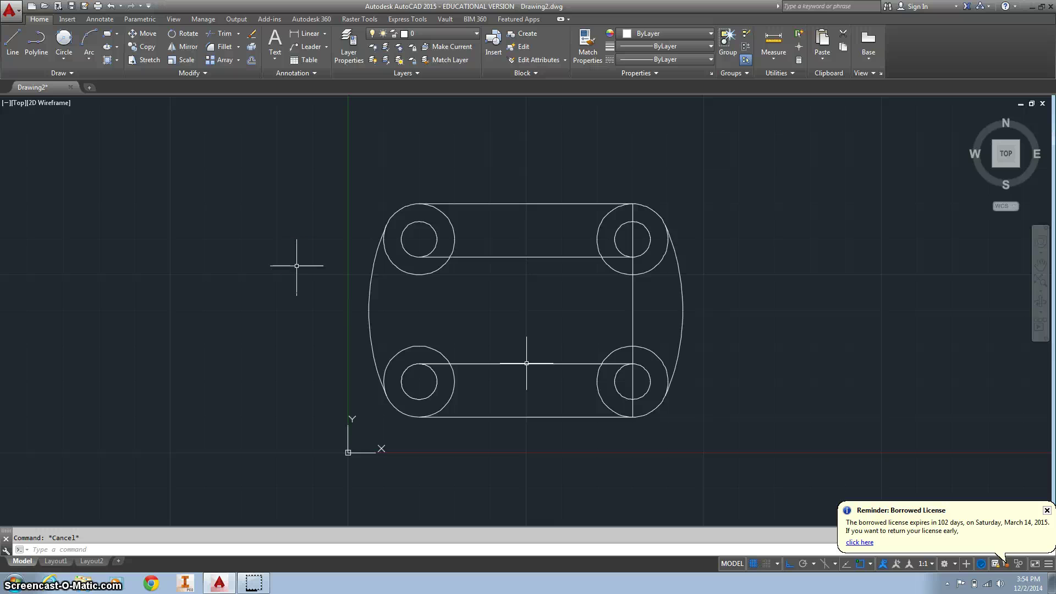
# Draw a Tan, Tan, Radius circle of radius .56 touching the facing inner sides of the two left-hand outer circles
pyautogui.click(68, 59)
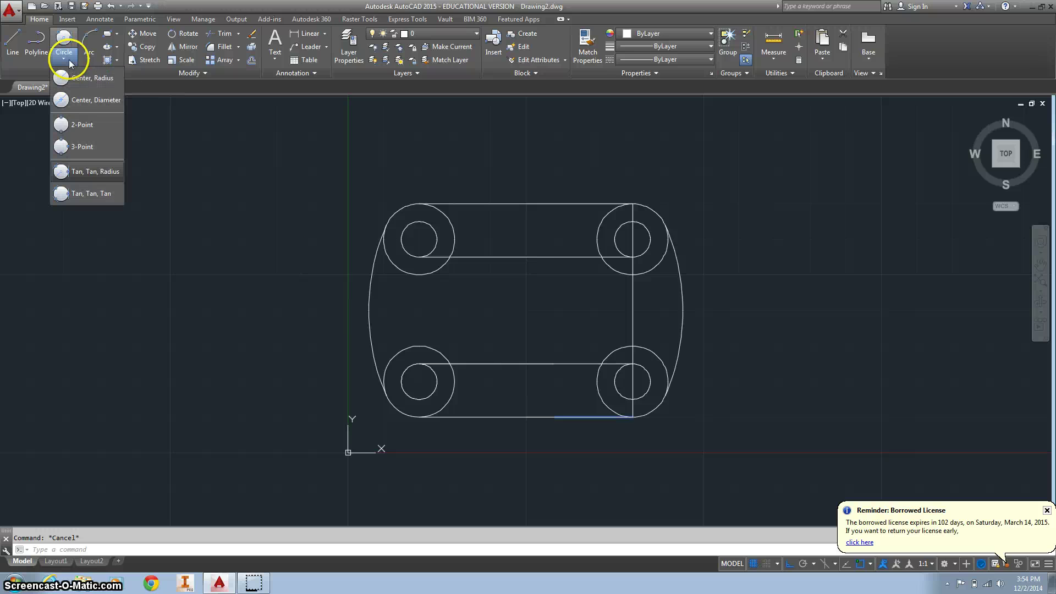
pyautogui.click(91, 171)
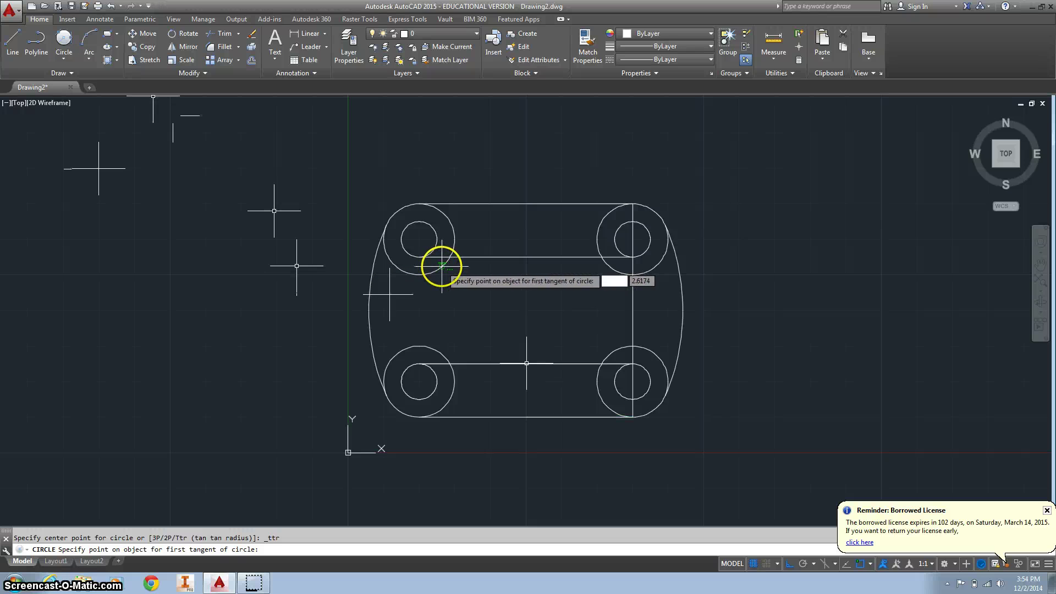
pyautogui.click(440, 366)
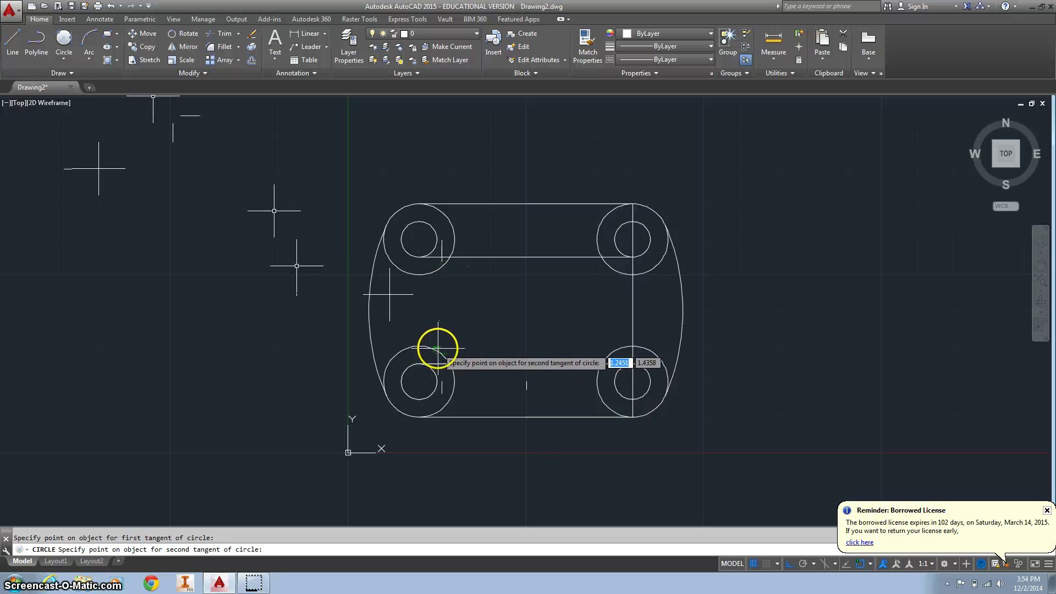
pyautogui.click(437, 348)
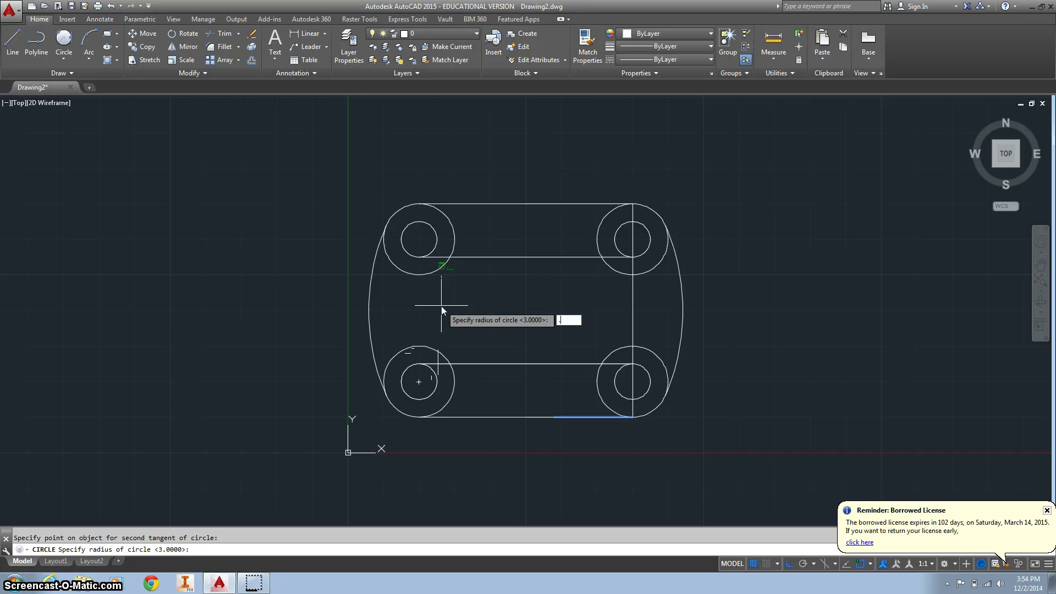
pyautogui.press('Return')
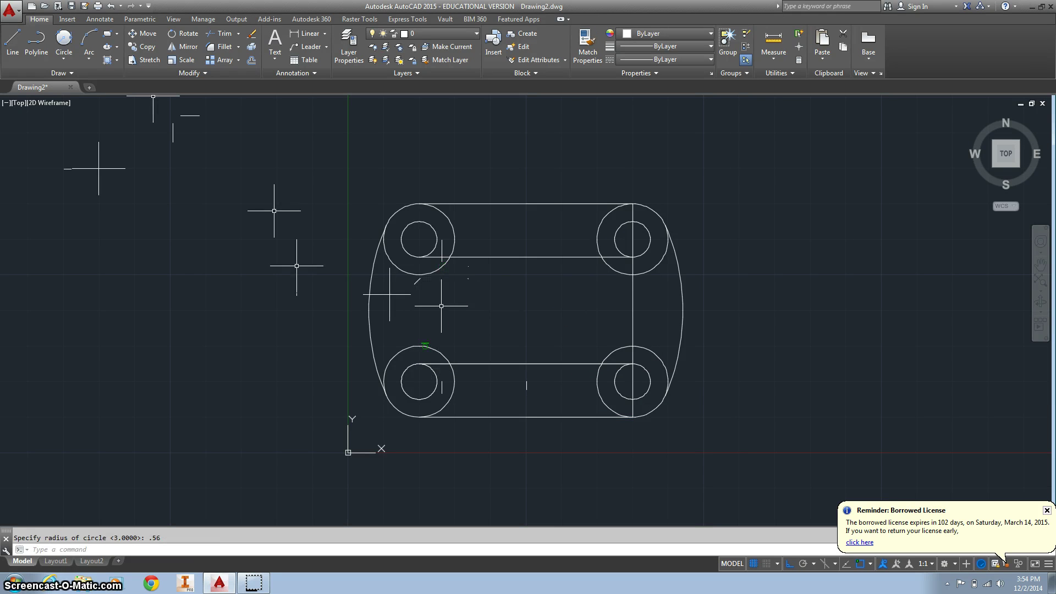
pyautogui.press('Escape')
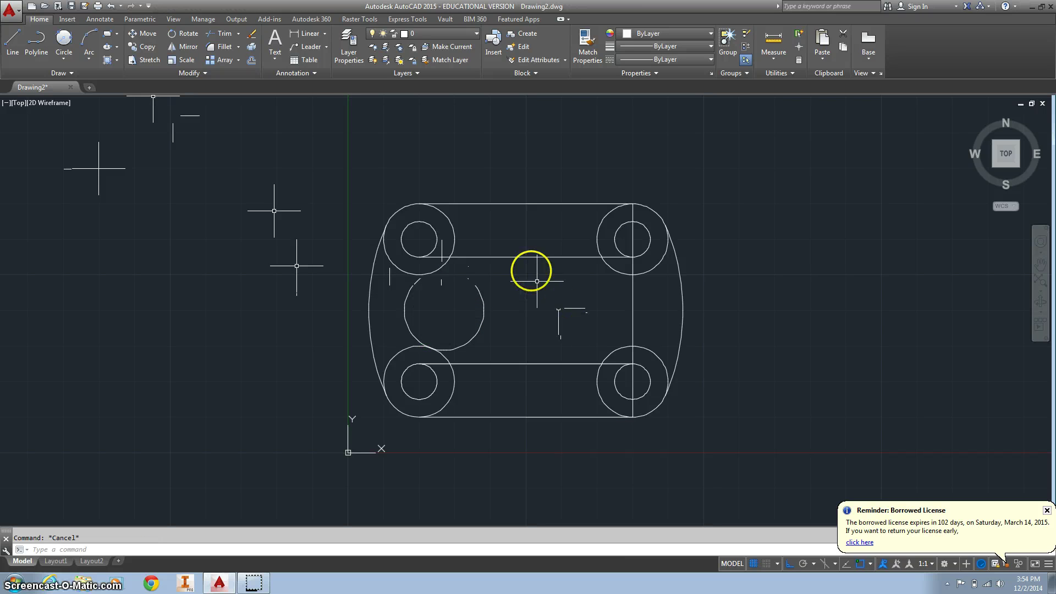
# Draw a Tan, Tan, Radius circle of radius .56 touching the facing inner sides of the two right-hand outer circles
pyautogui.click(71, 60)
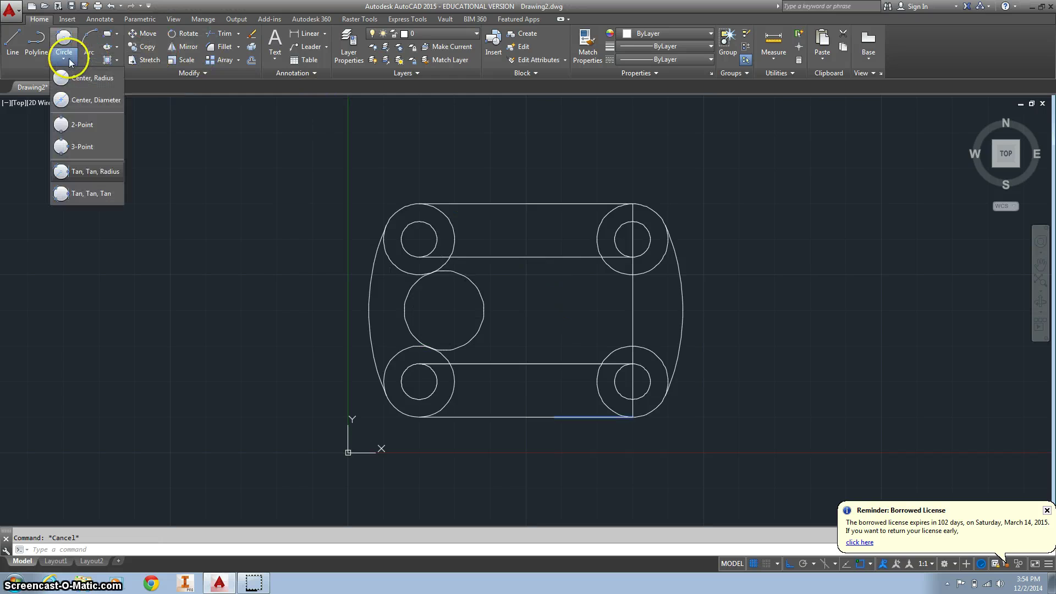
pyautogui.click(84, 173)
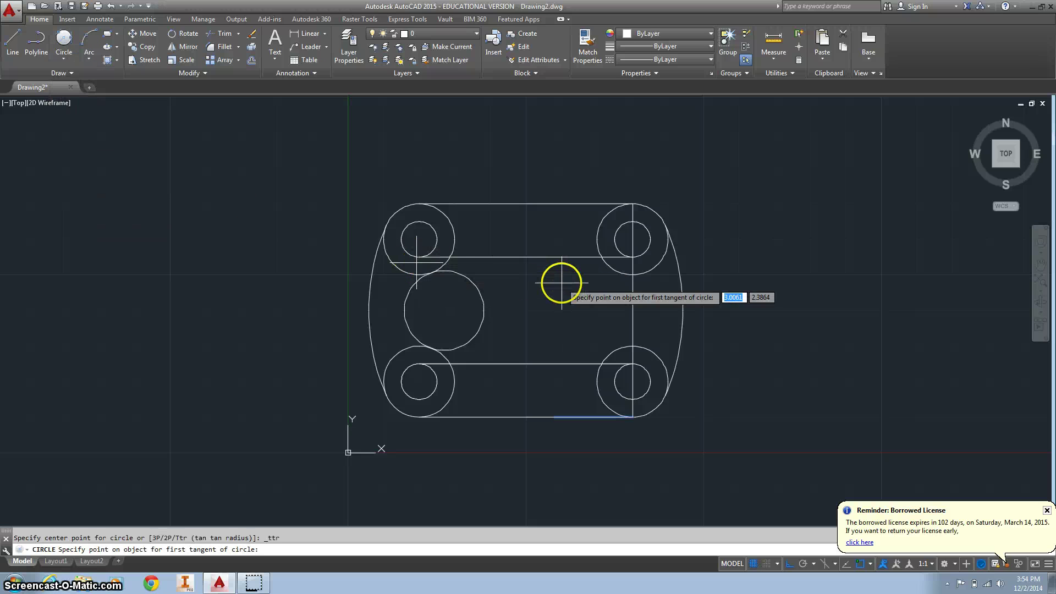
pyautogui.click(613, 269)
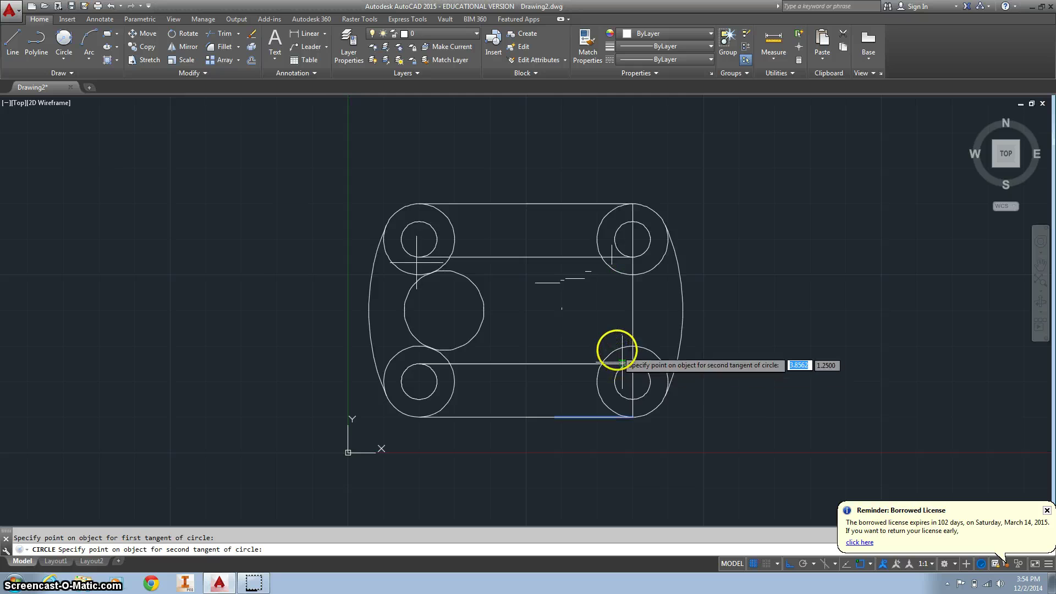
pyautogui.click(614, 348)
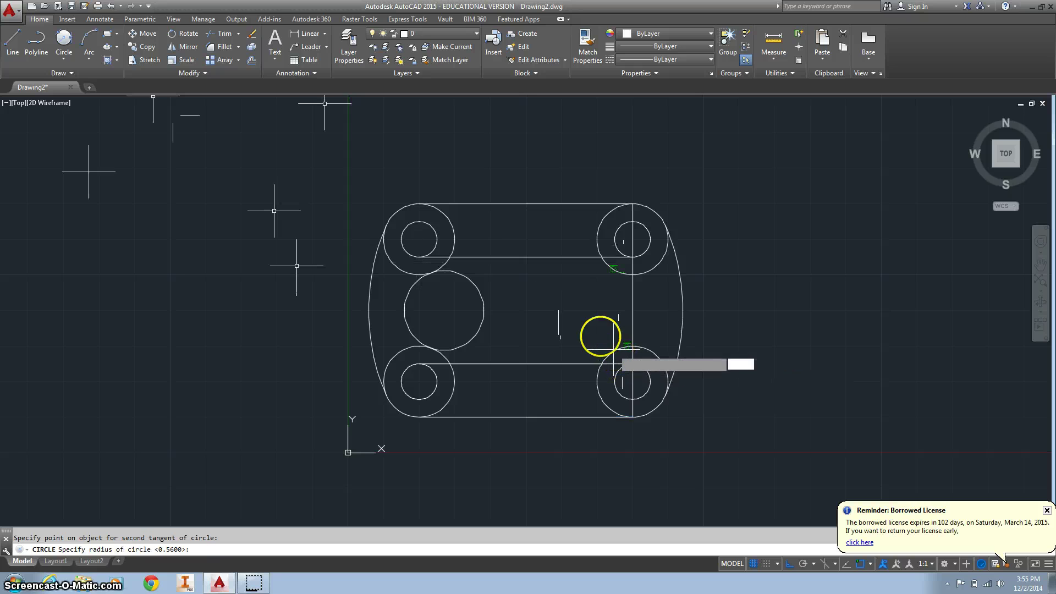
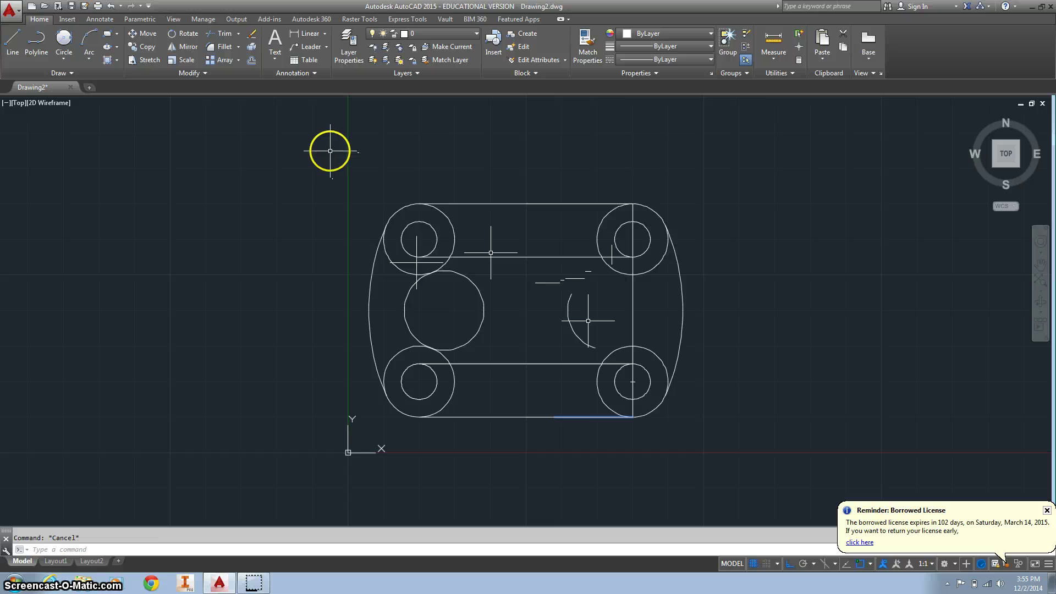
pyautogui.click(220, 34)
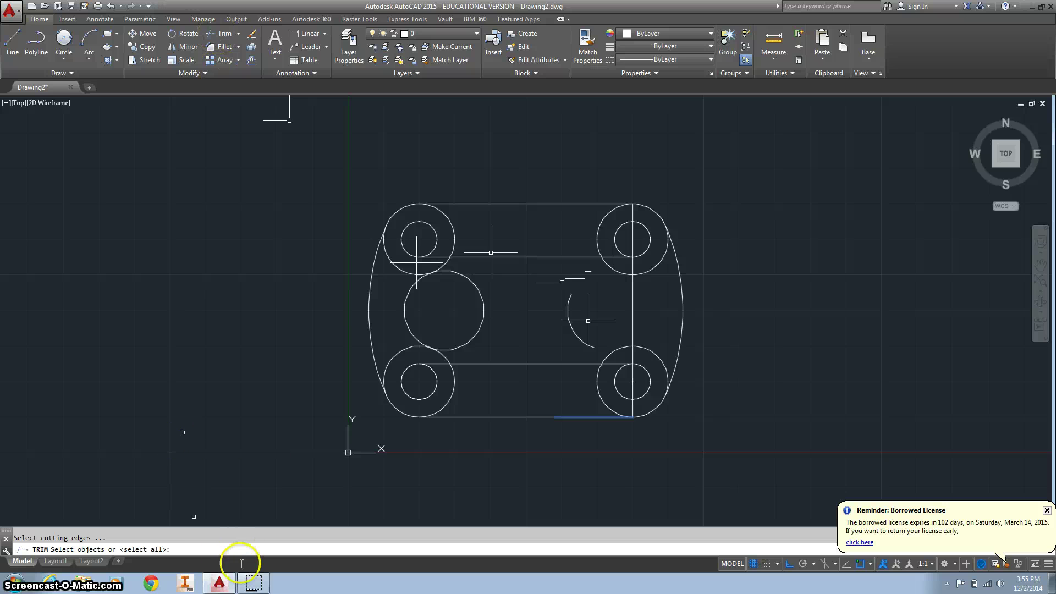
pyautogui.click(254, 582)
pyautogui.press('Escape')
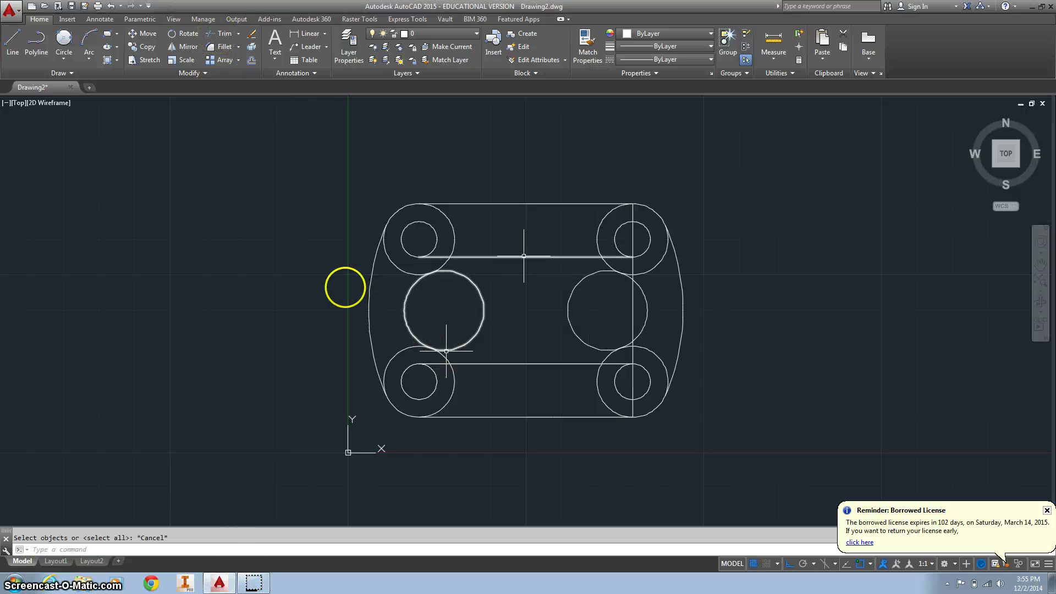
# Trim away the inward-facing arcs of the four outer corner circles between the outer tangent lines and the inner offset lines
pyautogui.click(223, 34)
pyautogui.press('Return')
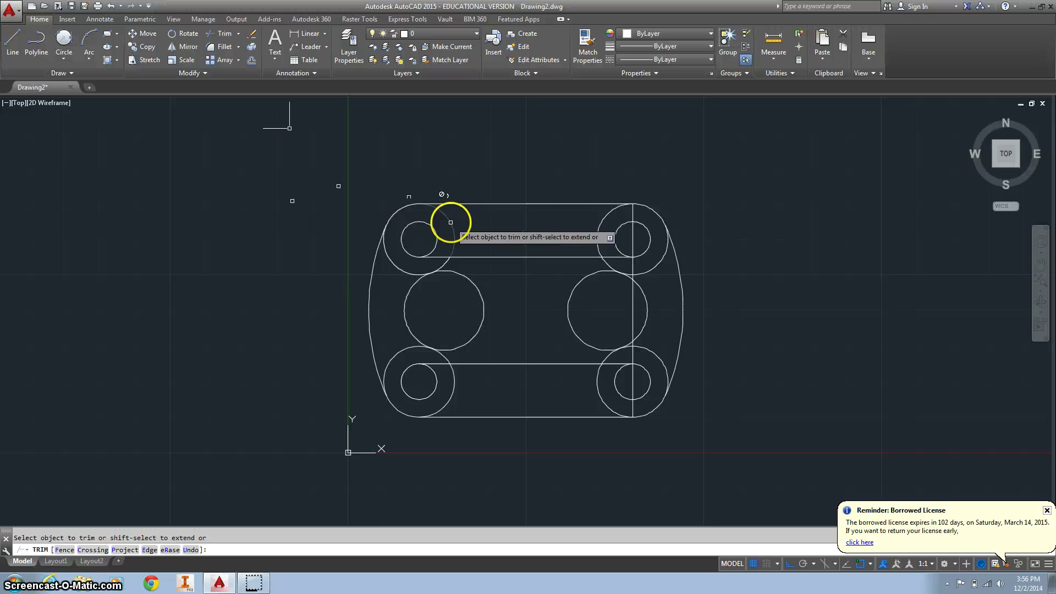
pyautogui.click(599, 227)
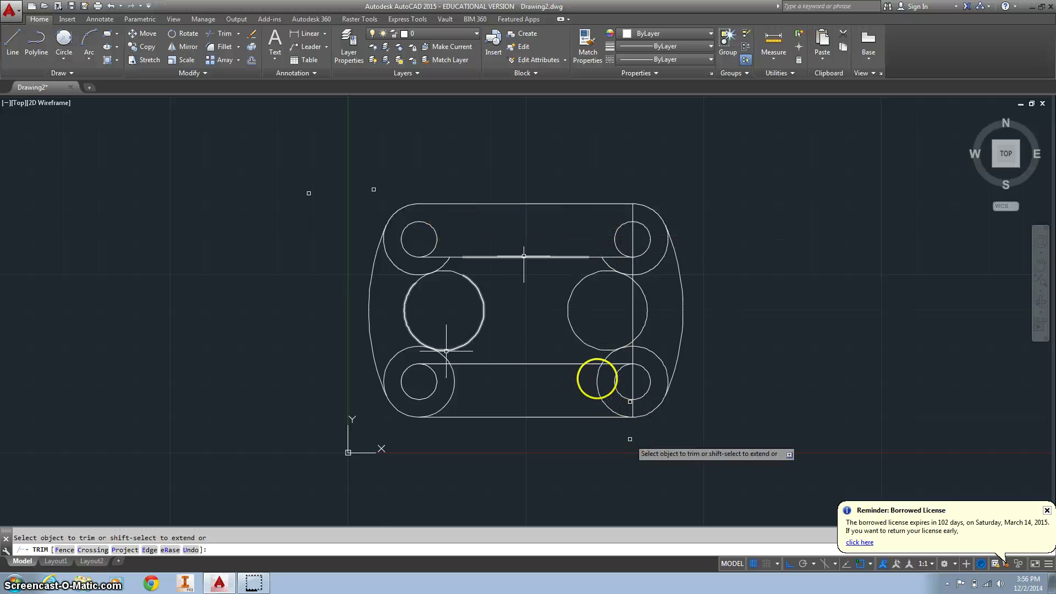
pyautogui.click(577, 358)
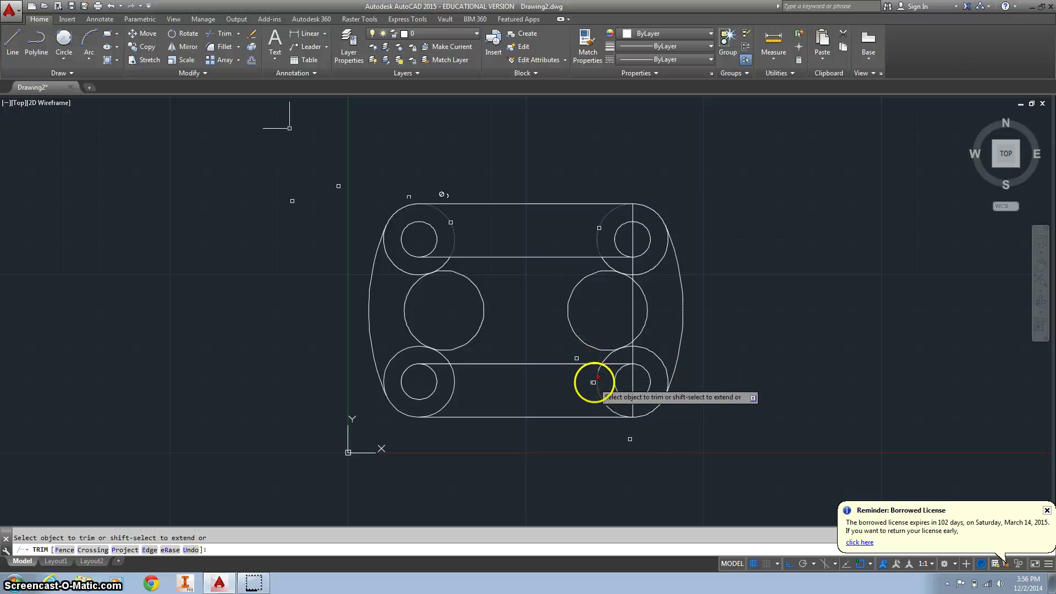
pyautogui.click(596, 382)
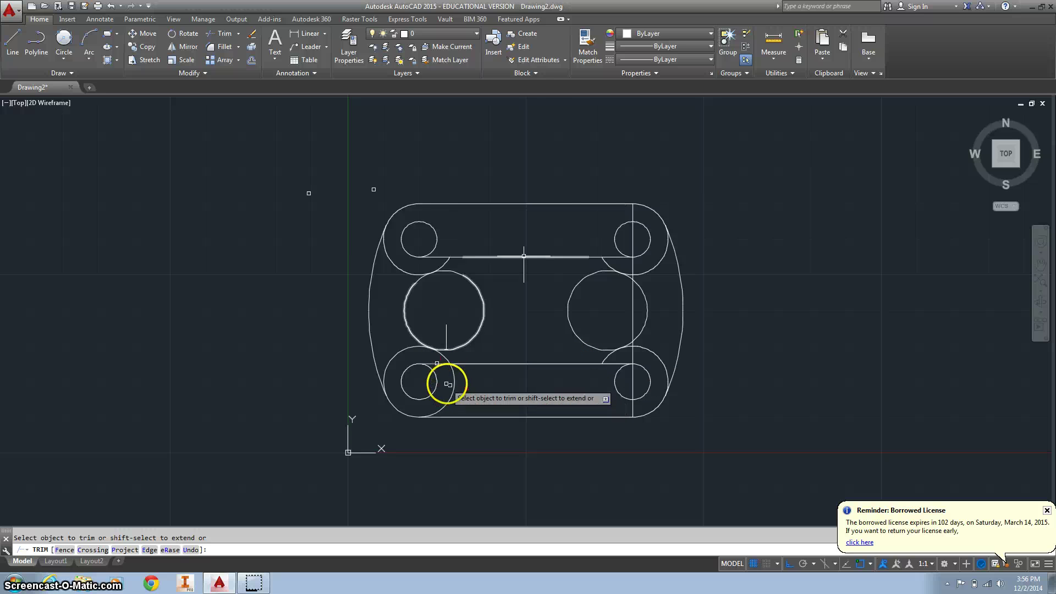
pyautogui.click(453, 381)
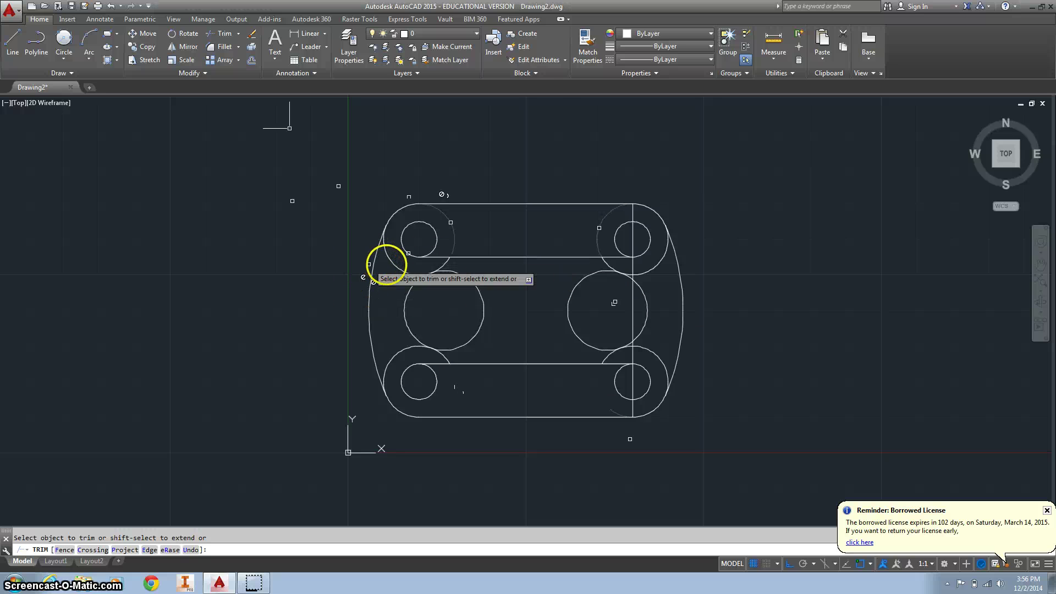
# Trim the remaining arcs of the two left-hand corner circles between the side arc and the .56 circle
pyautogui.click(392, 265)
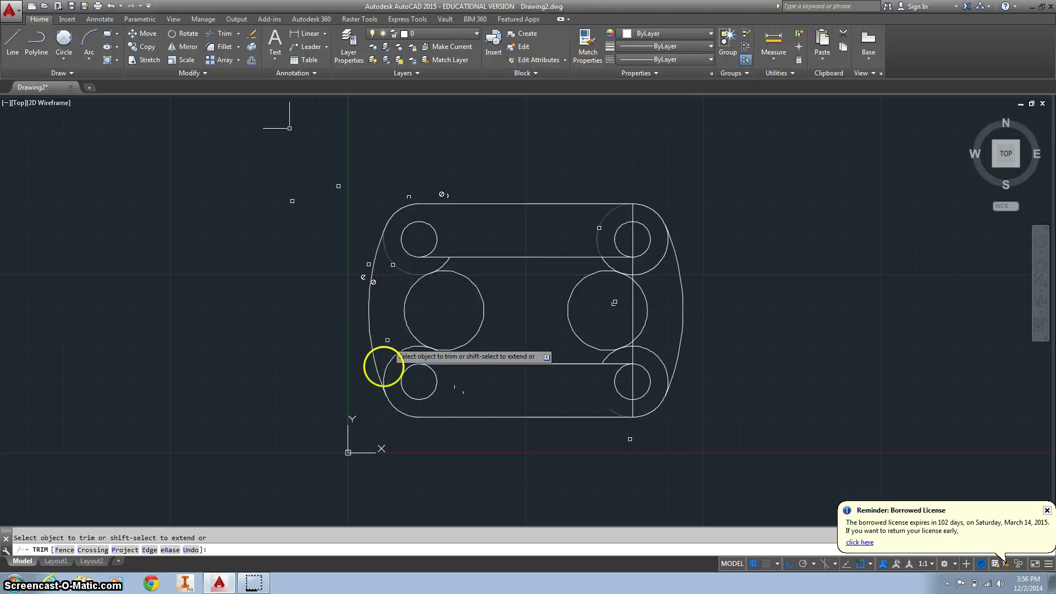
pyautogui.click(389, 365)
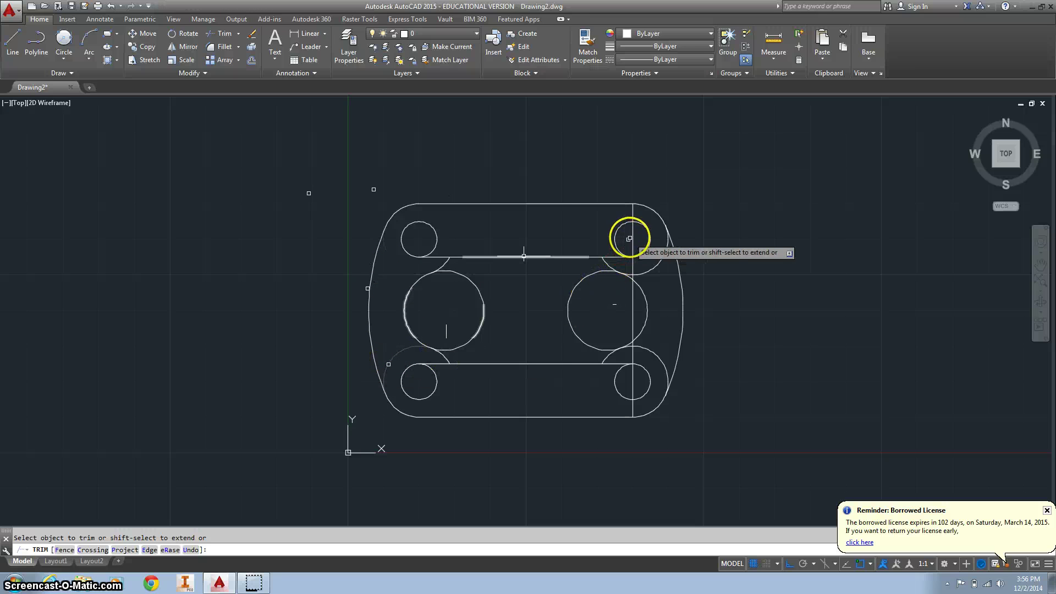
pyautogui.click(600, 241)
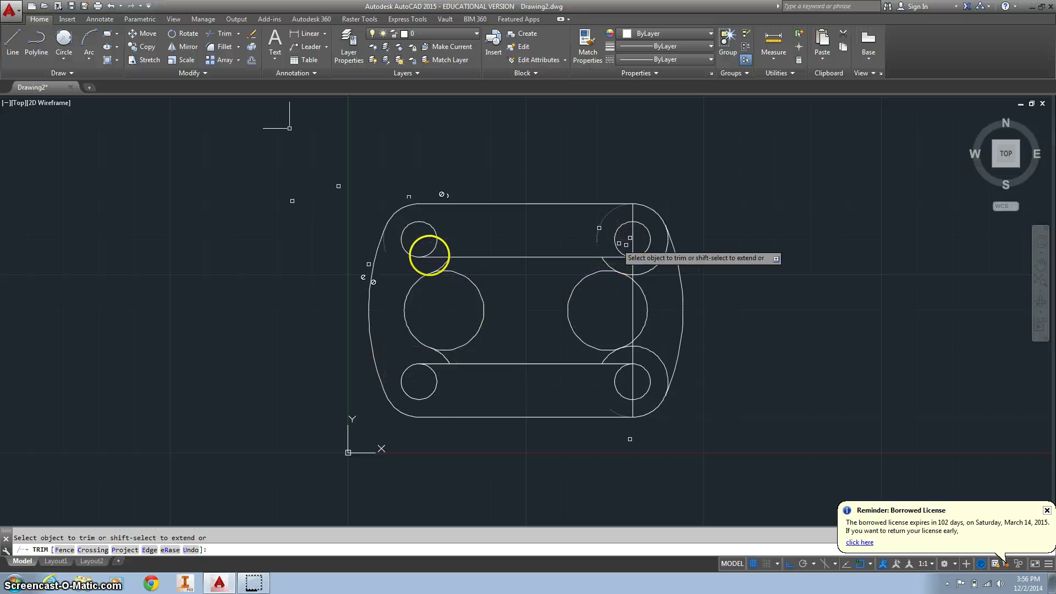
# Trim the left ends of the upper and lower inner offset lines back to the corner arcs
pyautogui.click(439, 257)
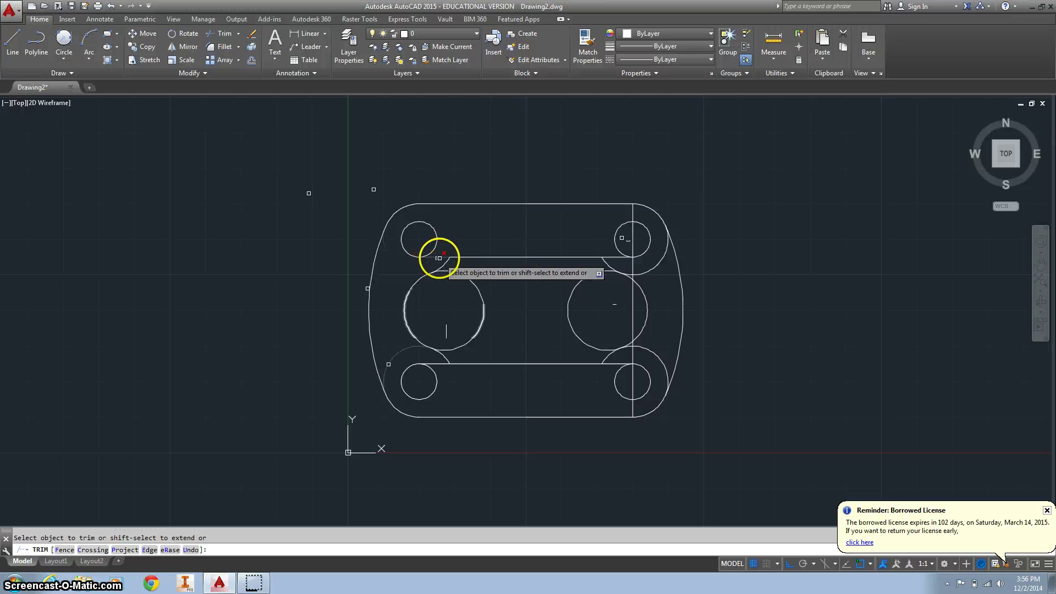
pyautogui.click(414, 281)
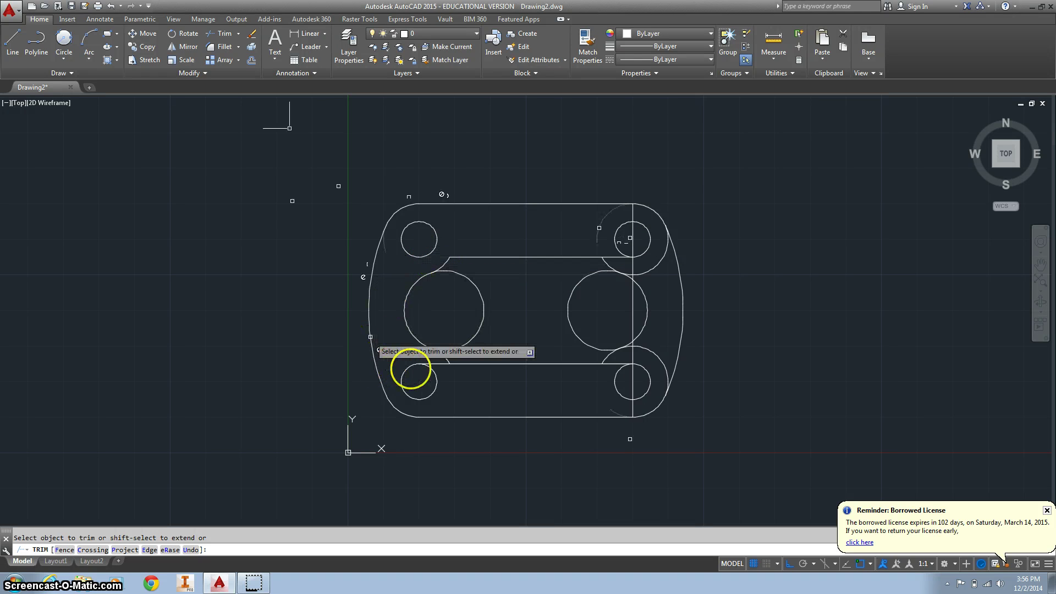
pyautogui.click(440, 365)
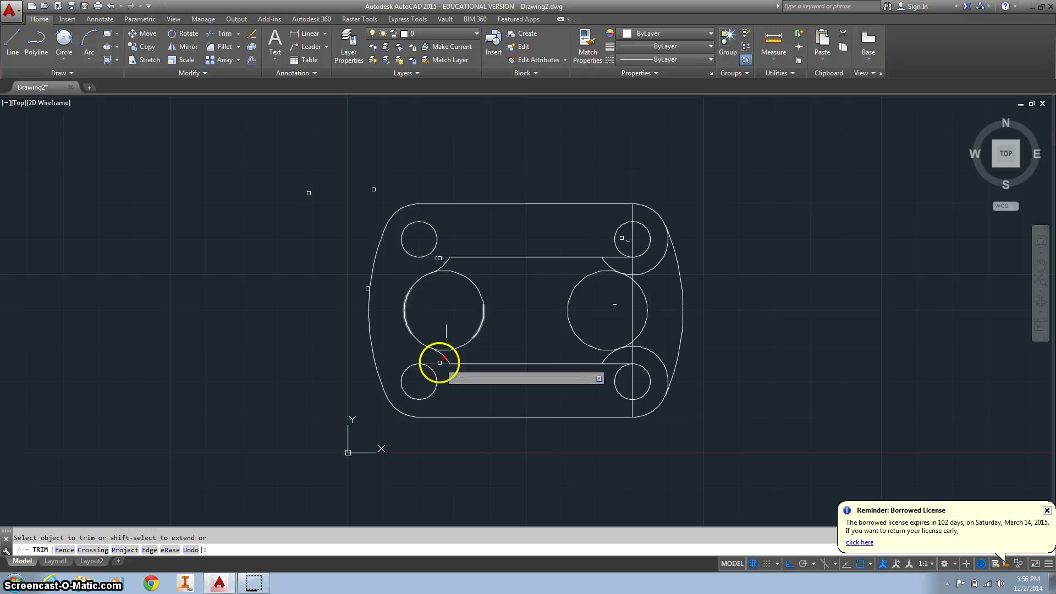
pyautogui.click(440, 362)
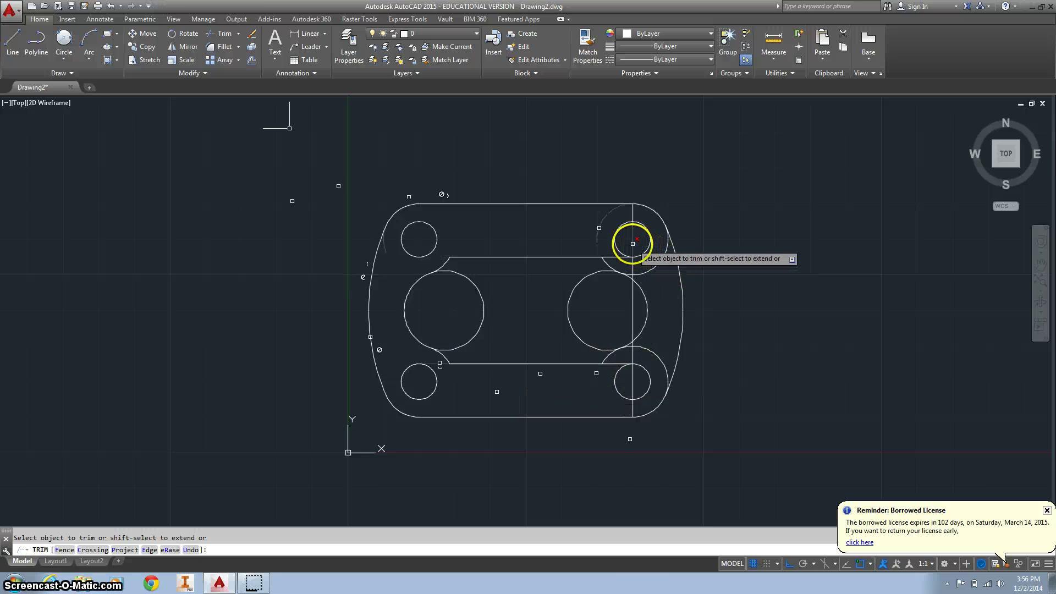
# Trim the outer arcs of the two right-hand corner circles and the right end of the upper inner line, and end Trim
pyautogui.click(657, 266)
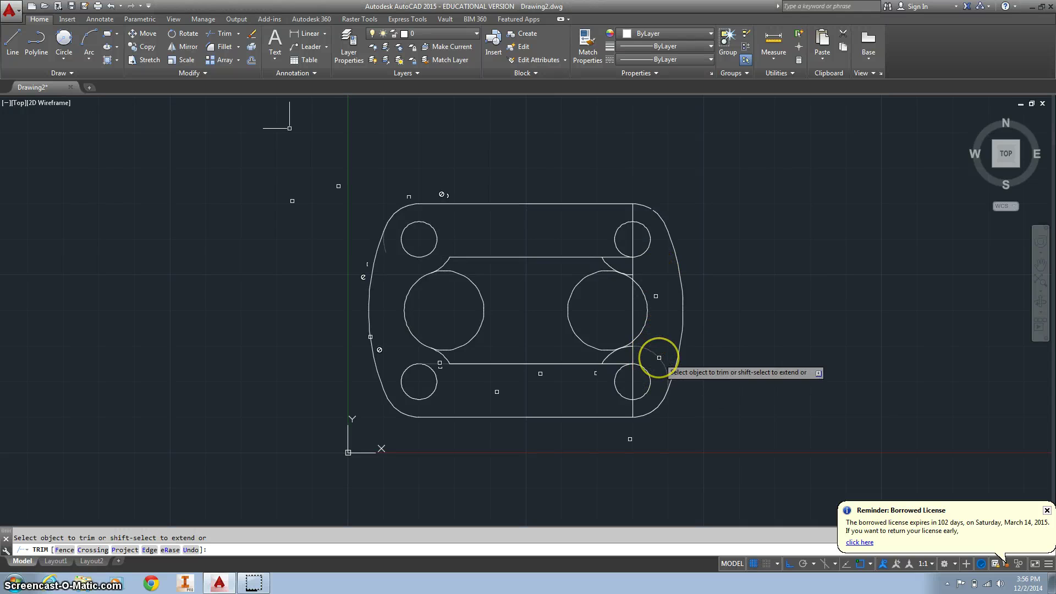
pyautogui.click(617, 361)
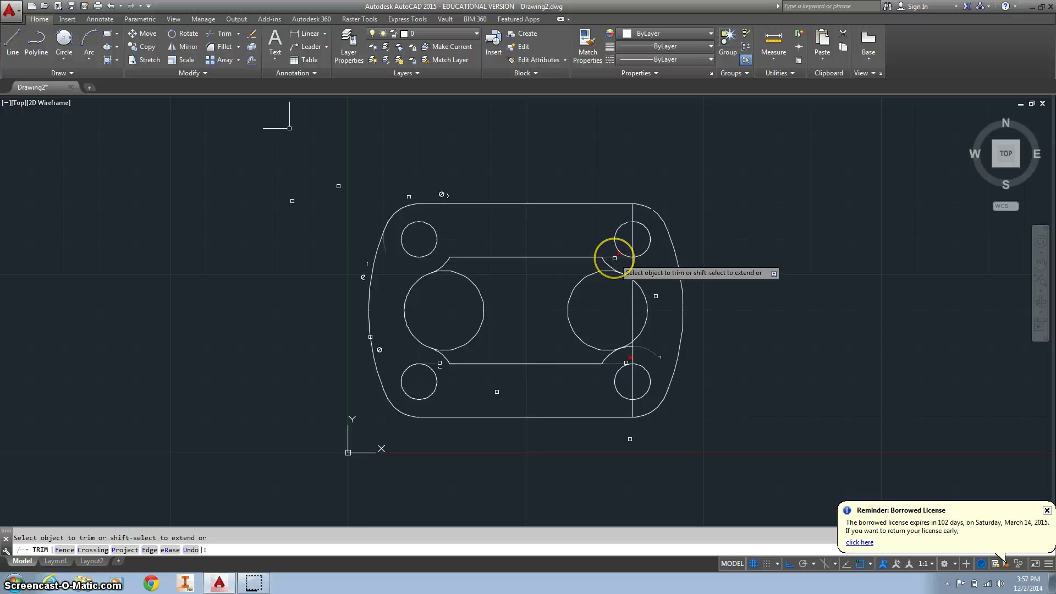
pyautogui.click(614, 258)
pyautogui.press('Escape')
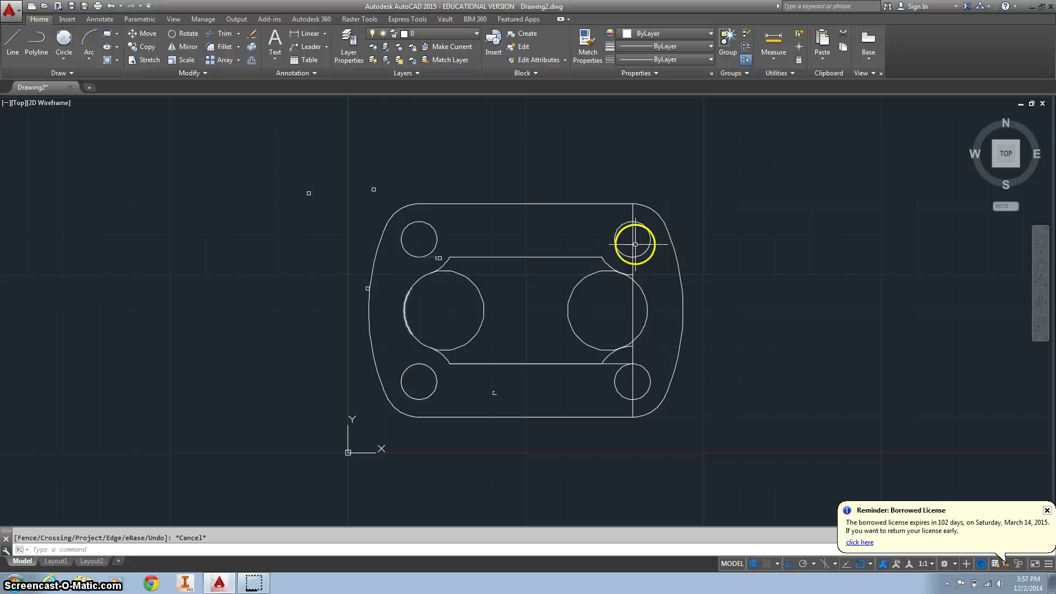
# Delete the vertical line through the right-hand circles and trim away the facing halves of the two .56 circles
pyautogui.click(634, 244)
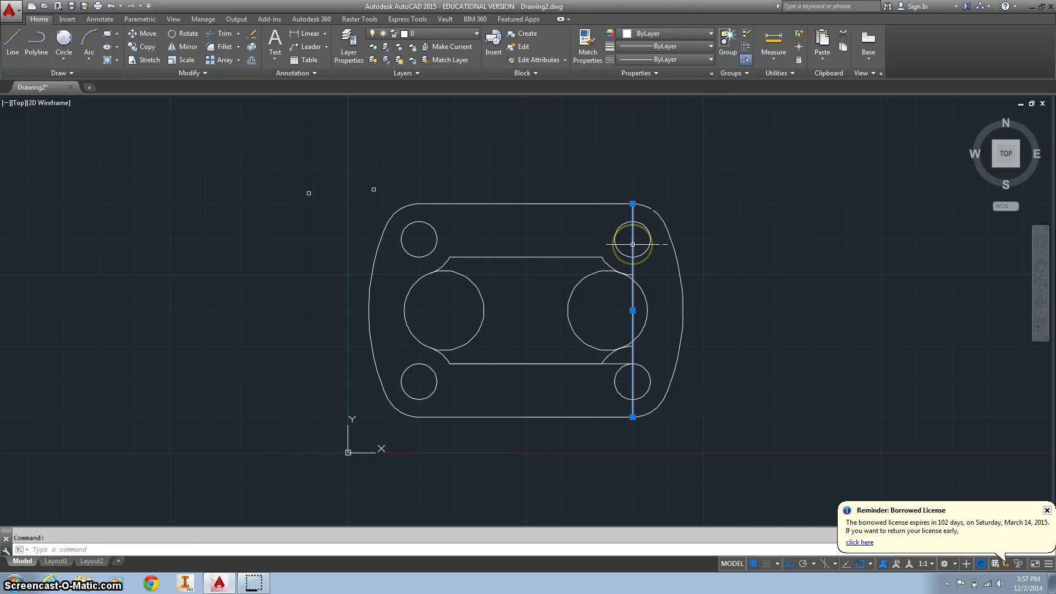
pyautogui.press('Delete')
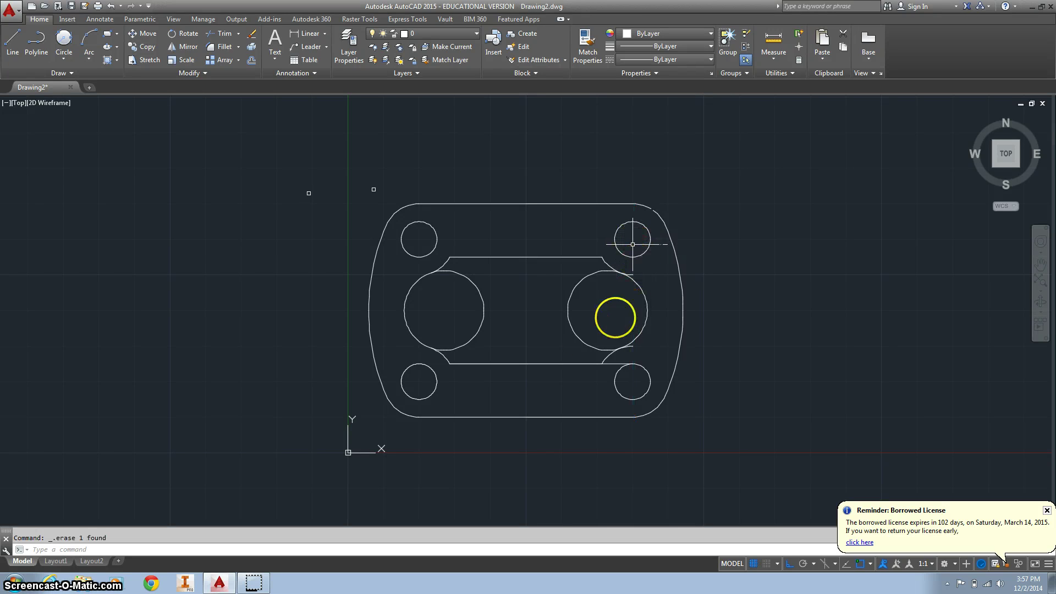
pyautogui.click(225, 34)
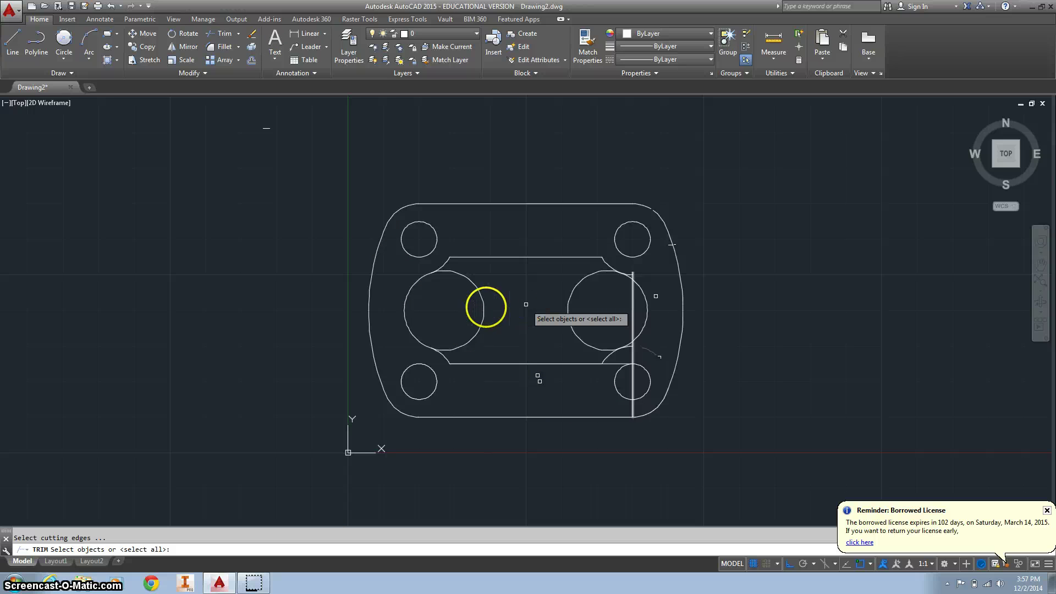
pyautogui.press('Return')
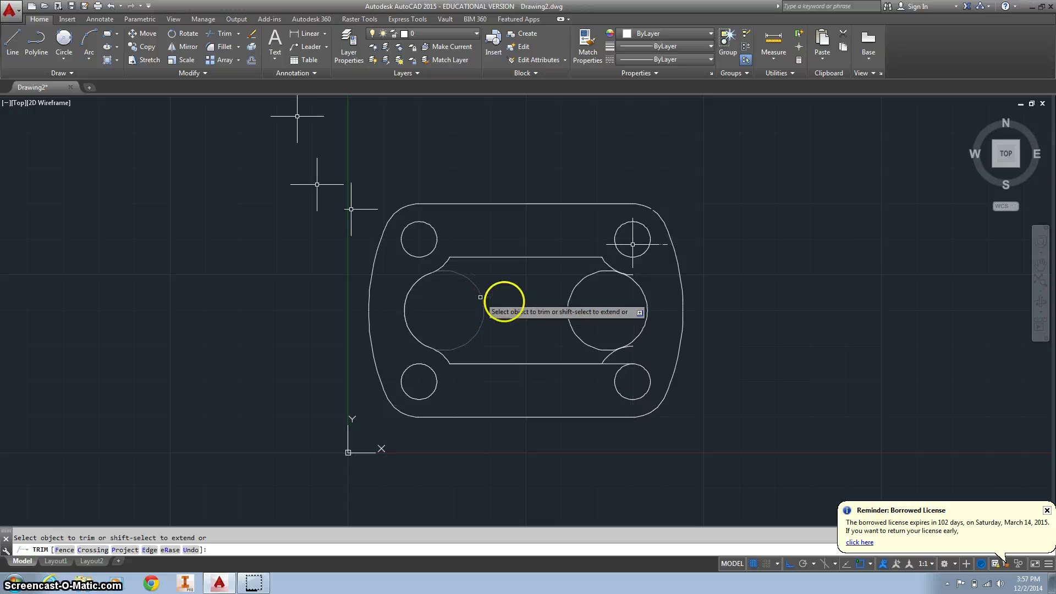
pyautogui.click(480, 297)
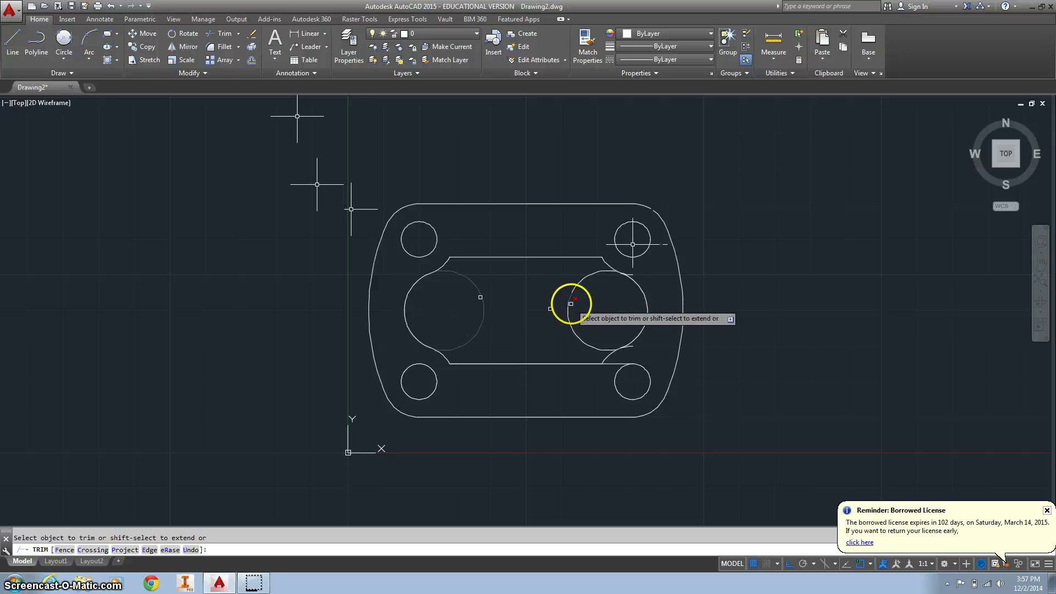
pyautogui.click(569, 304)
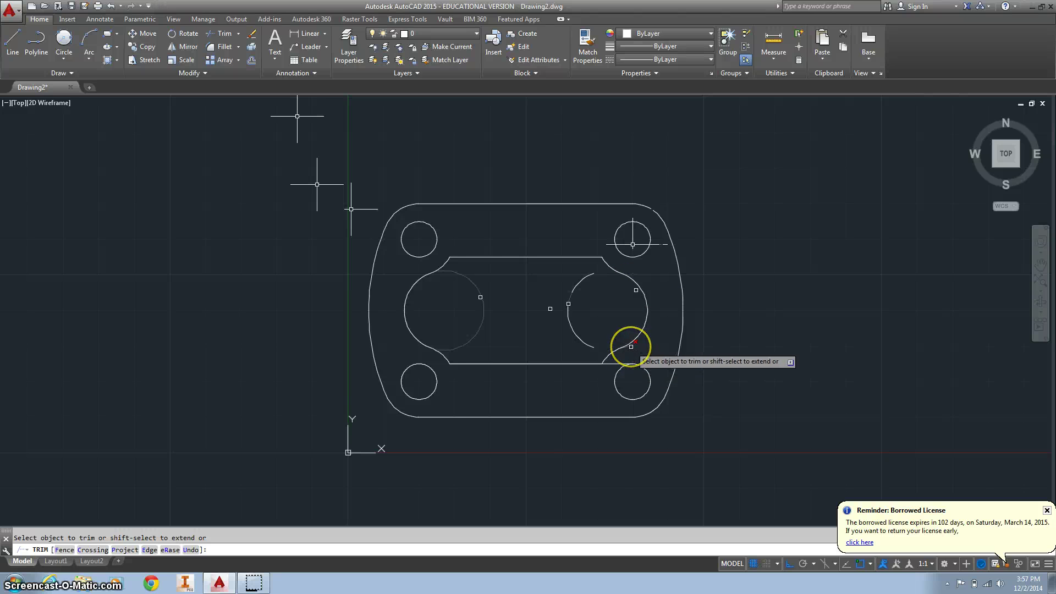
# Trim the leftover arc stub at the right side of the inner cutout and the right end of the lower inner line
pyautogui.scroll(-2, 631, 347)
pyautogui.scroll(5, 631, 347)
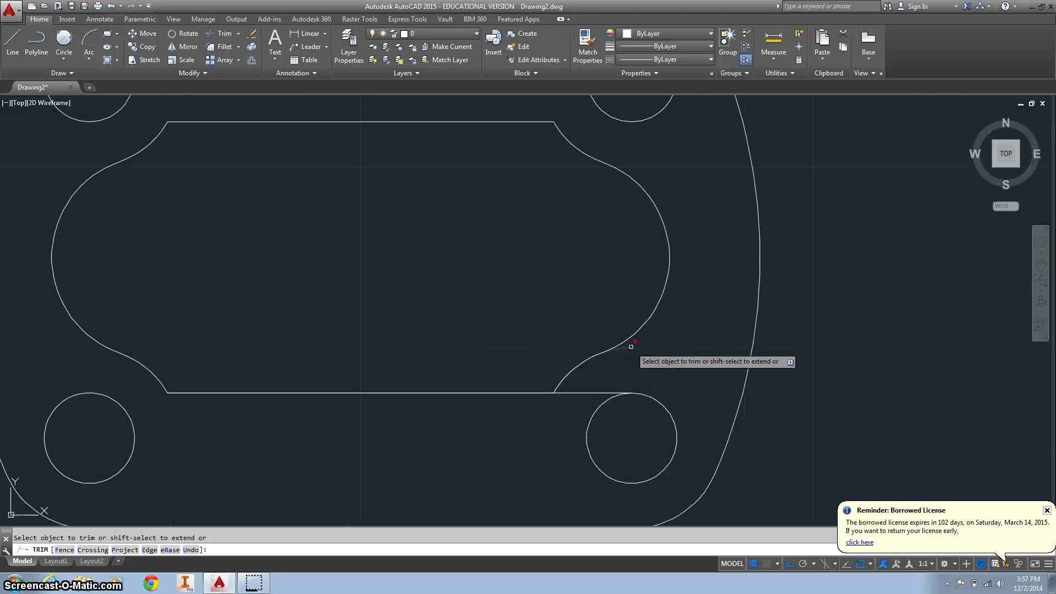
pyautogui.click(589, 394)
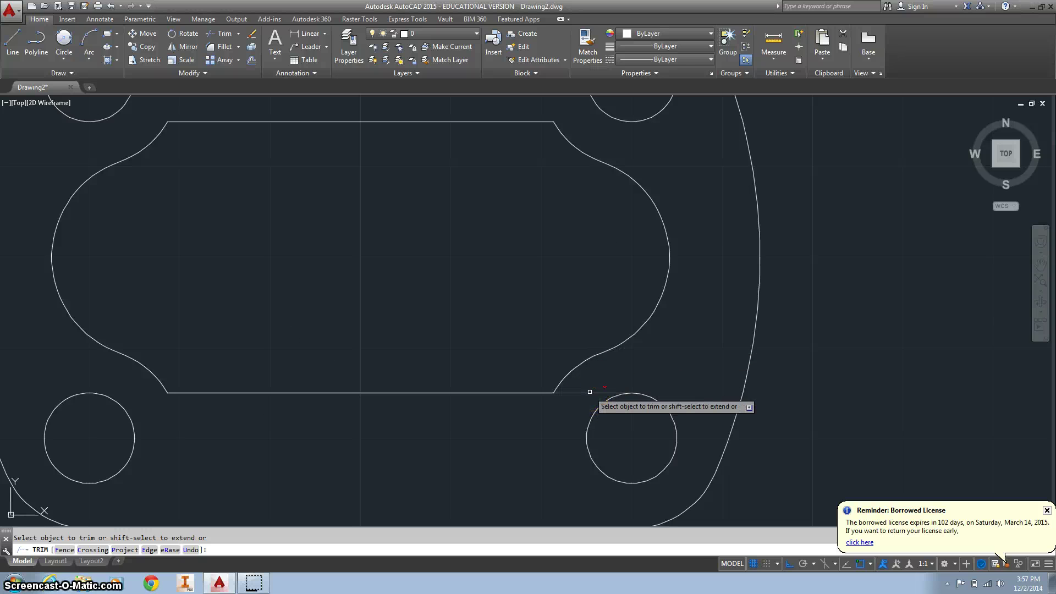
pyautogui.scroll(-2, 590, 392)
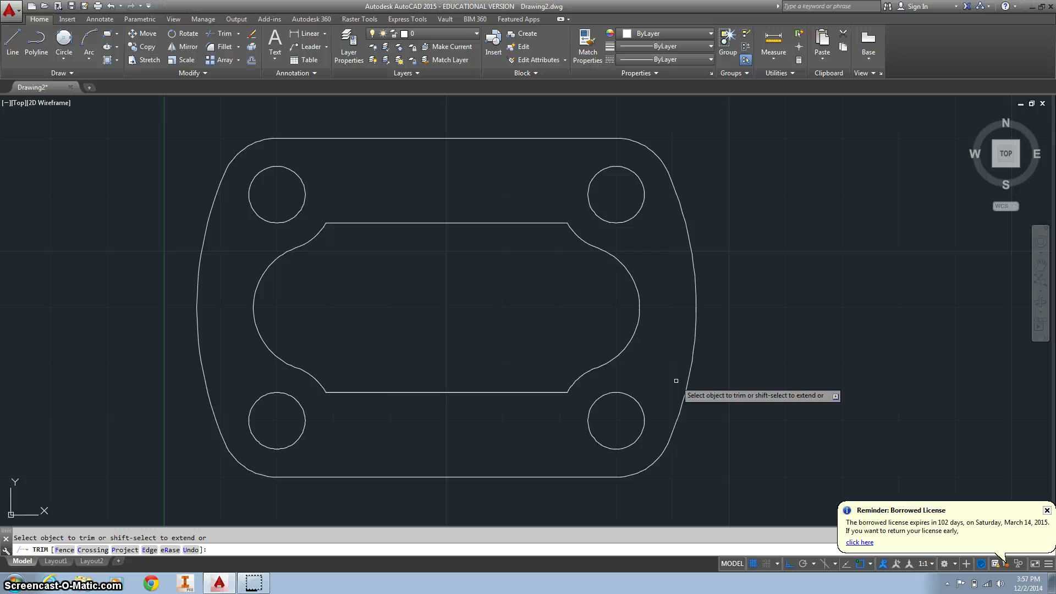
pyautogui.click(560, 164)
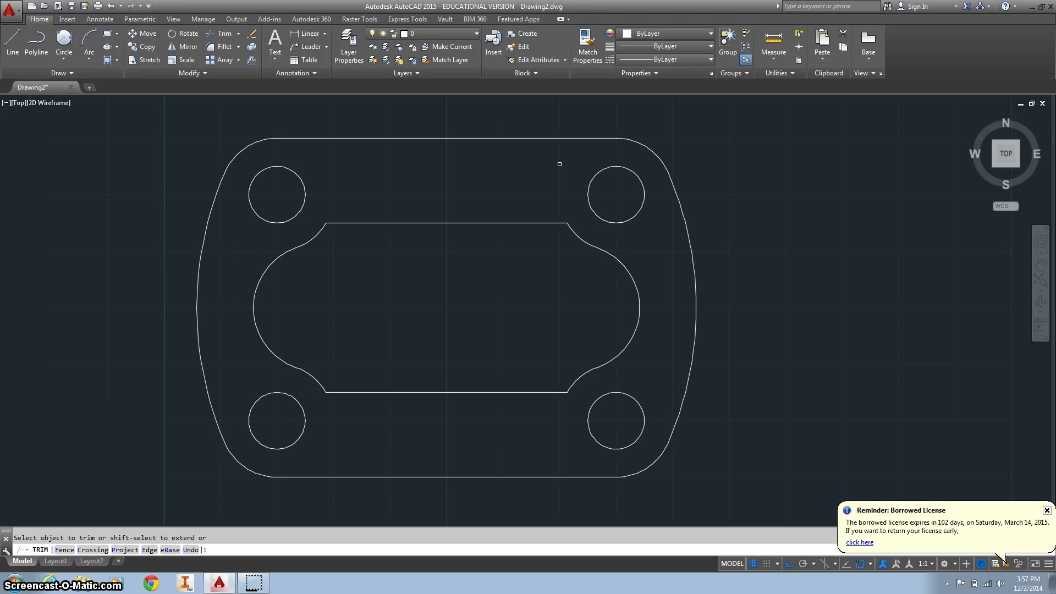
# Start saving the finished drawing
pyautogui.click(9, 10)
pyautogui.click(34, 139)
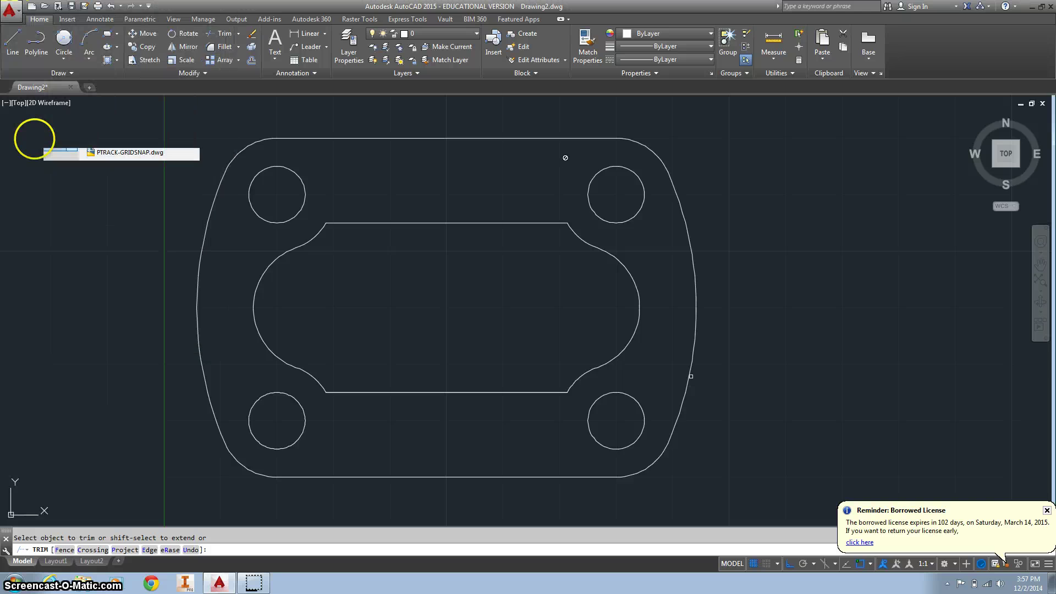